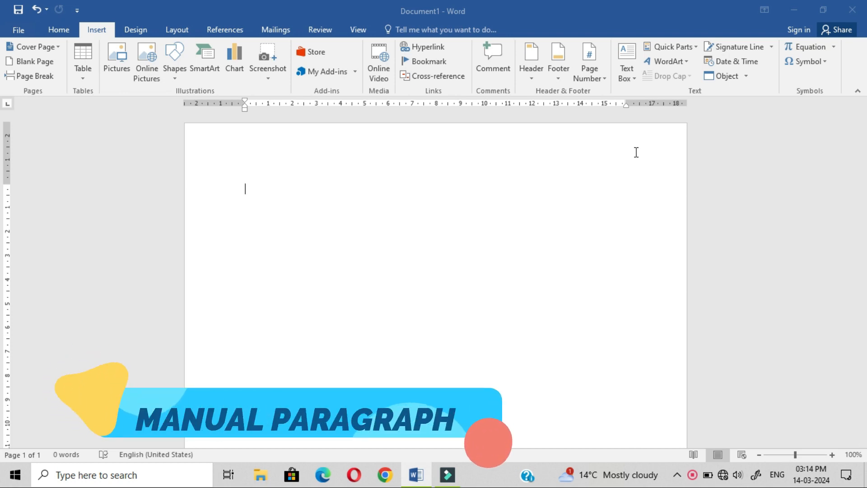
# Generate the default sample paragraphs with =rand(), and undo the generated text
pyautogui.write('=rand()')
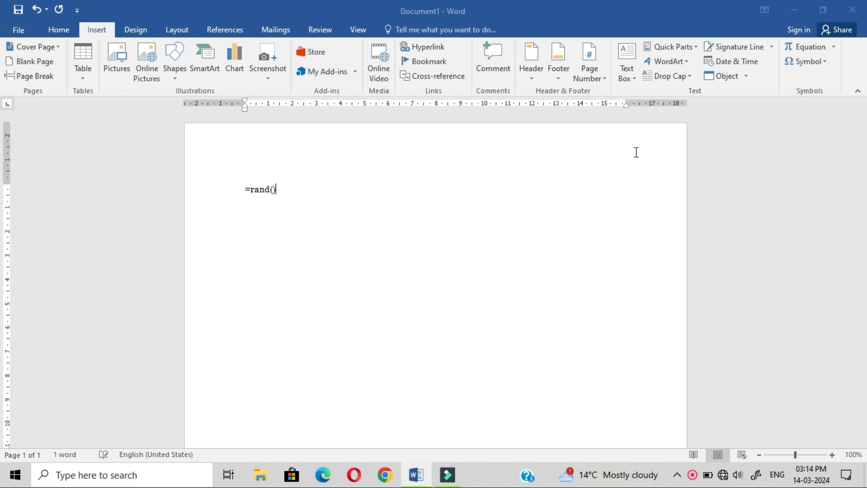
pyautogui.press('Return')
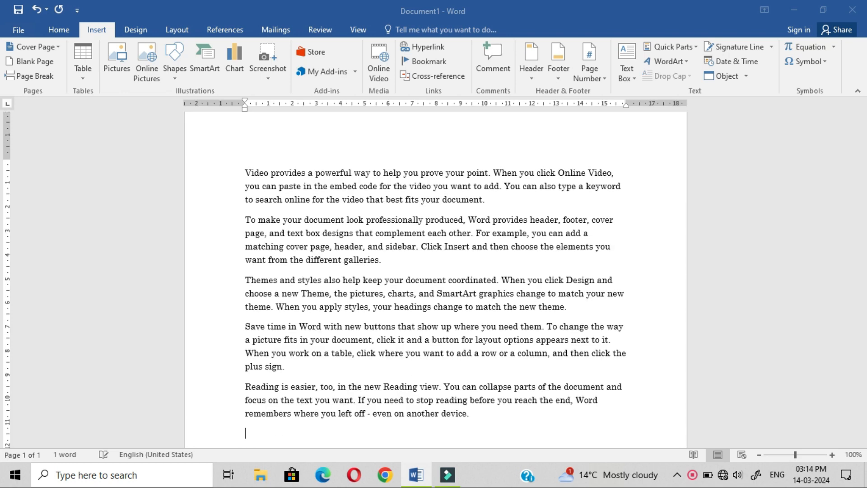
pyautogui.hotkey('ctrl', 'z')
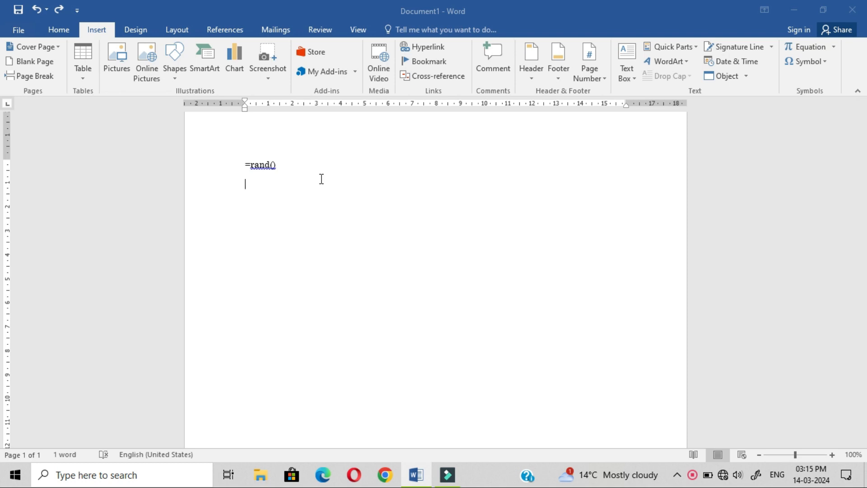
# Change the formula to =rand(2,5) and generate two sample paragraphs of five sentences each
pyautogui.click(283, 164)
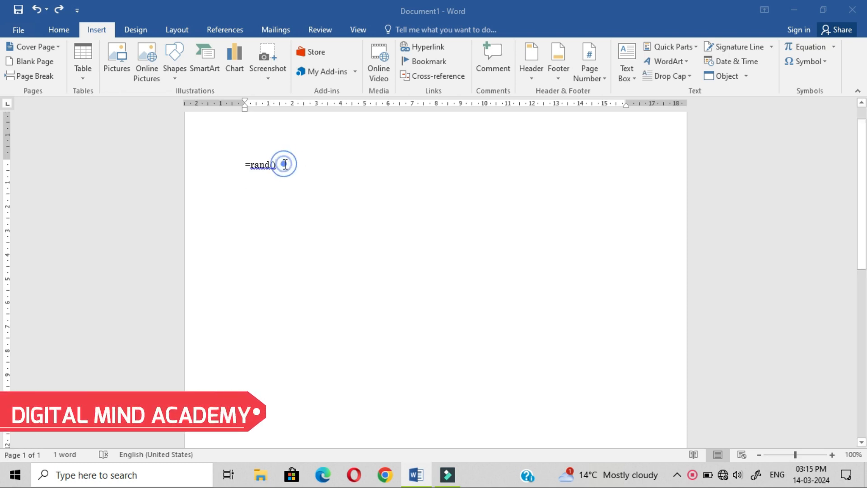
pyautogui.press('BackSpace')
pyautogui.press('BackSpace')
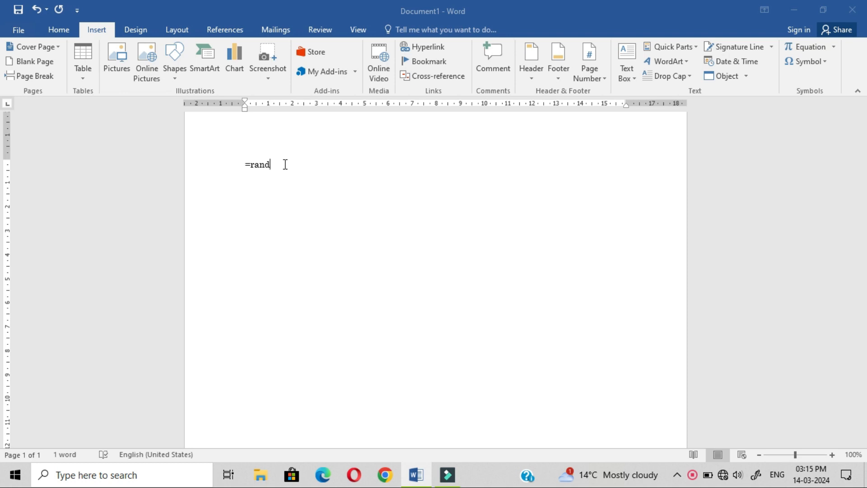
pyautogui.write('(2,5')
pyautogui.write(')')
pyautogui.press('Return')
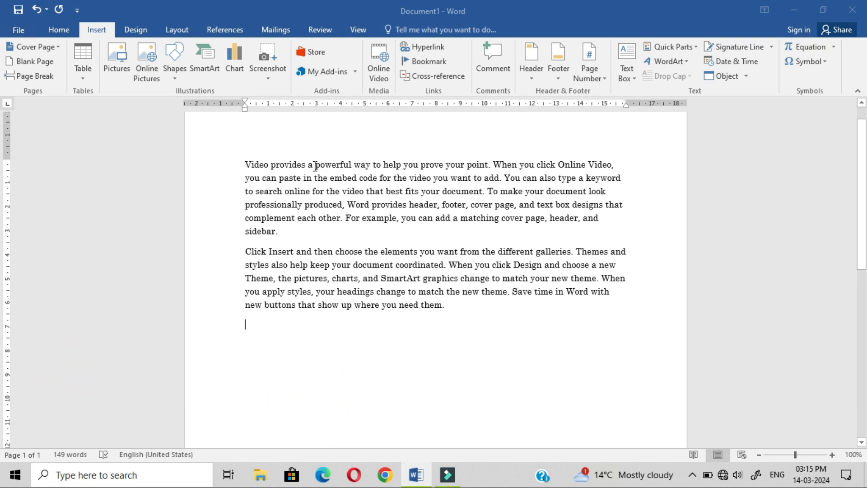
# Select the single word "powerful" in the first line of the first paragraph
pyautogui.moveTo(311, 166); pyautogui.dragTo(345, 167)
pyautogui.click(345, 166)
pyautogui.doubleClick(339, 164)
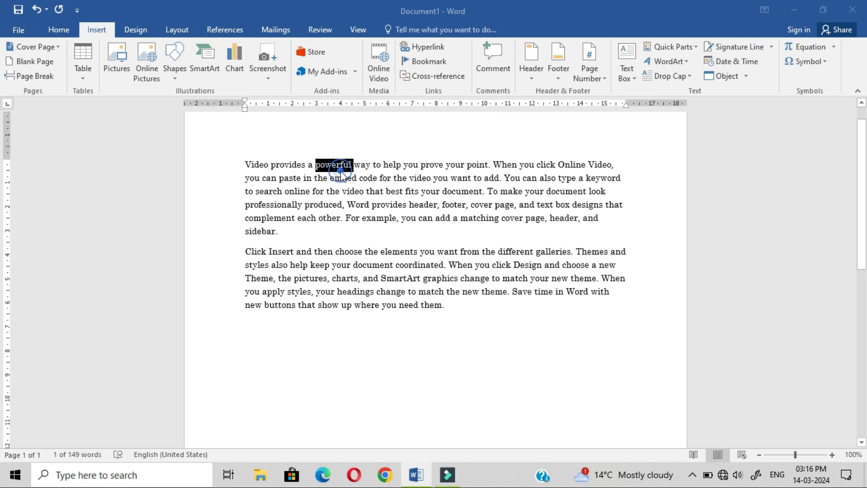
pyautogui.click(339, 167)
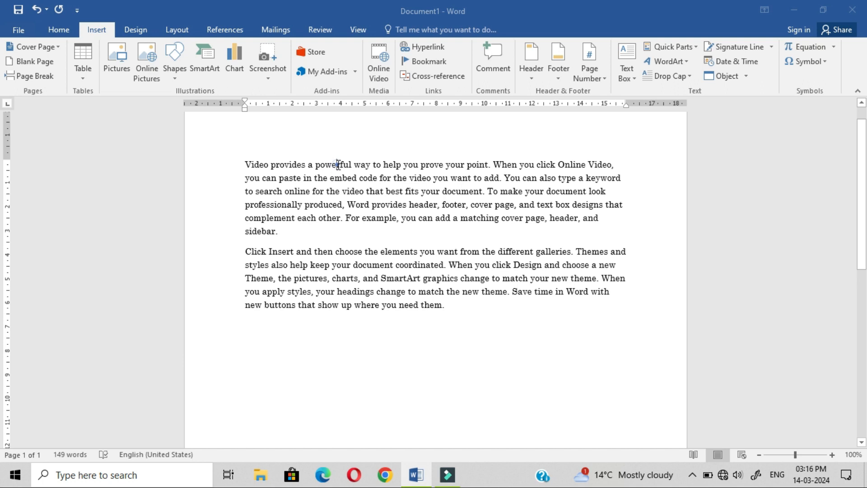
pyautogui.doubleClick(339, 164)
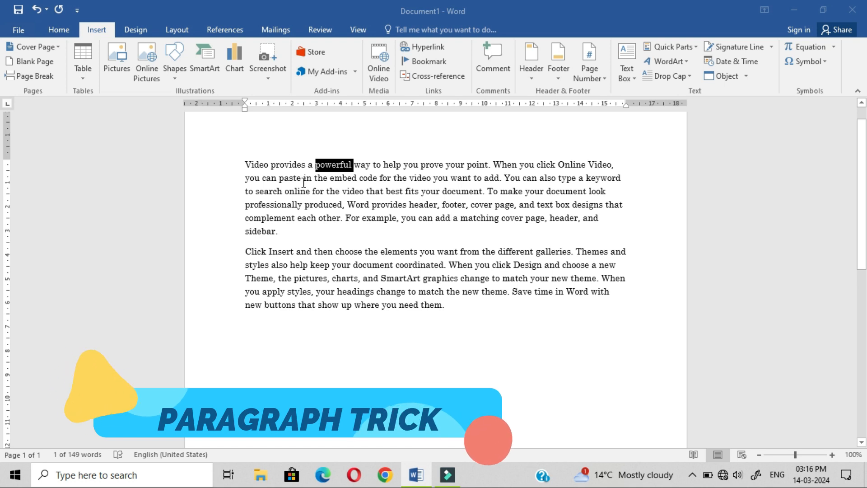
# Select the first paragraph from its start through "complement each", and reselect only the word "powerful"
pyautogui.moveTo(246, 164); pyautogui.dragTo(315, 221)
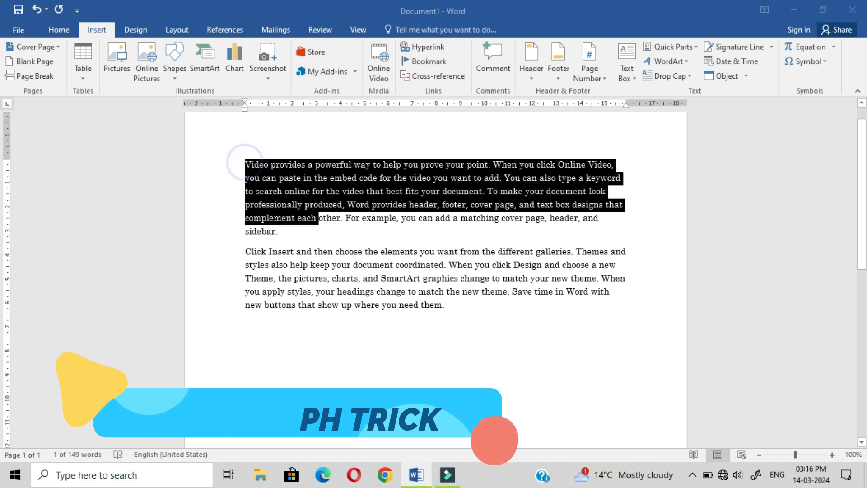
pyautogui.click(311, 217)
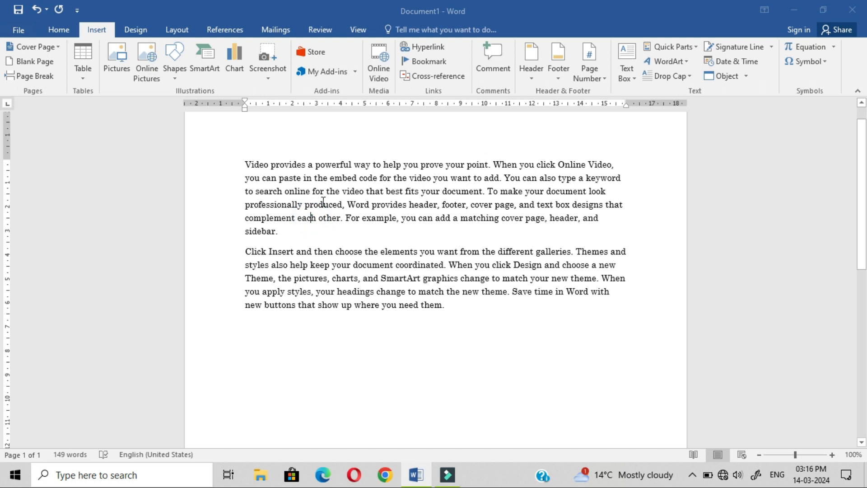
pyautogui.doubleClick(334, 164)
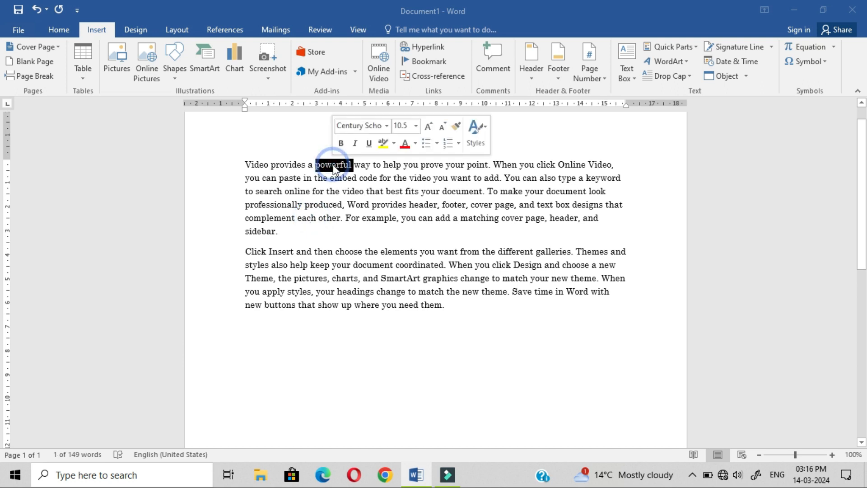
# Select the entire first paragraph, and clear the selection
pyautogui.click(341, 191)
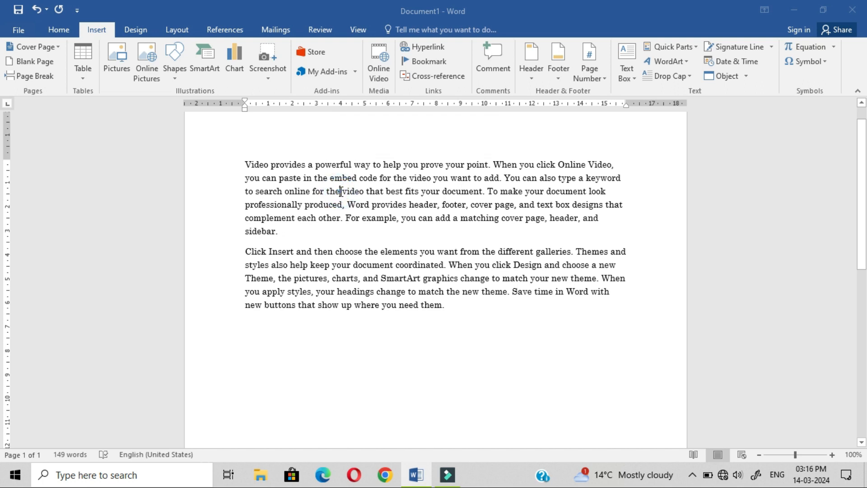
pyautogui.tripleClick(339, 191)
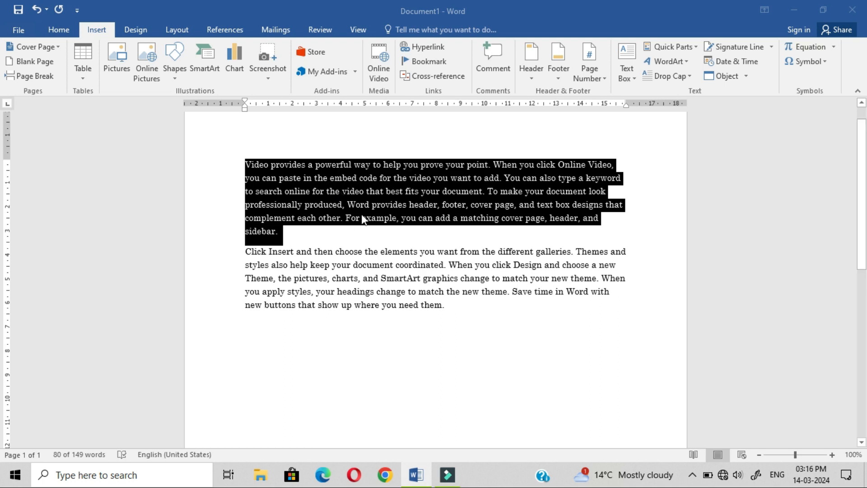
pyautogui.click(375, 193)
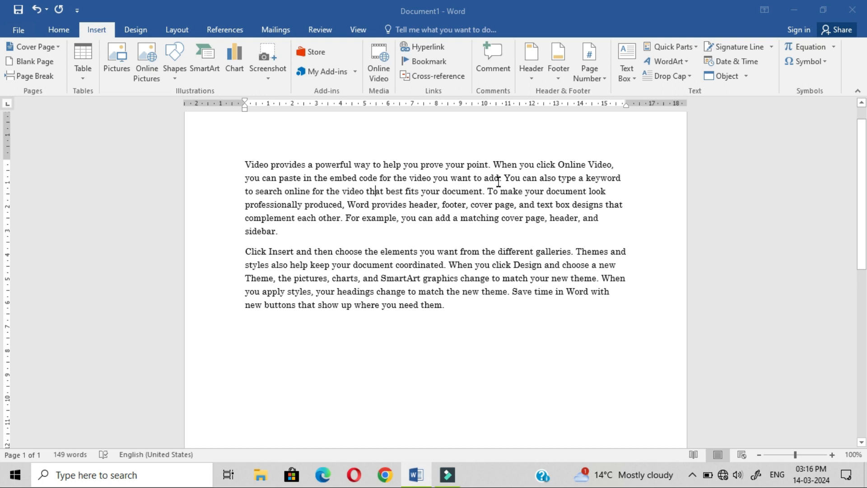
# Select the sentence from "When you click Online Video" to "you want to add." in the first paragraph, and deselect it
pyautogui.click(494, 164)
pyautogui.keyDown('shift'); pyautogui.click(499, 178); pyautogui.keyUp('shift')
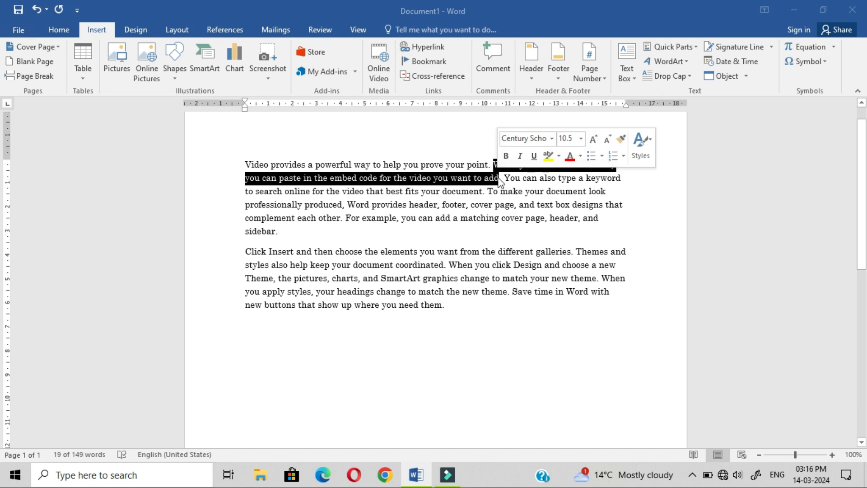
pyautogui.click(475, 179)
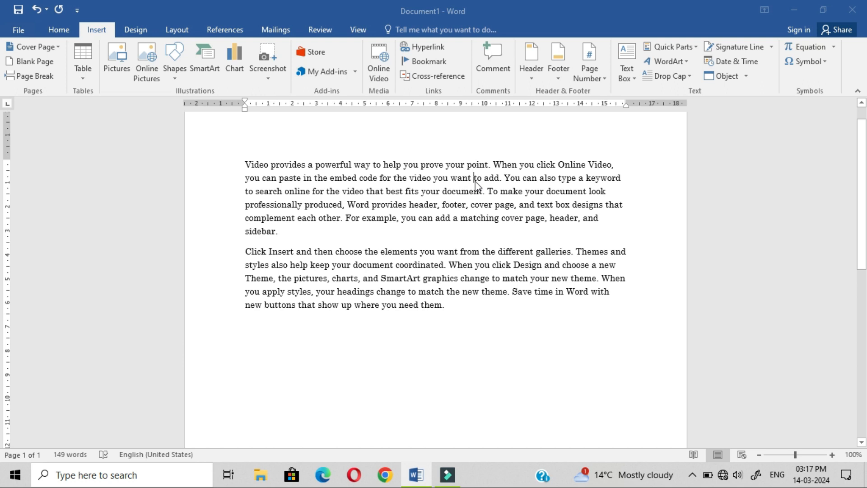
pyautogui.click(494, 163)
pyautogui.keyDown('ctrl'); pyautogui.click(506, 164); pyautogui.keyUp('ctrl')
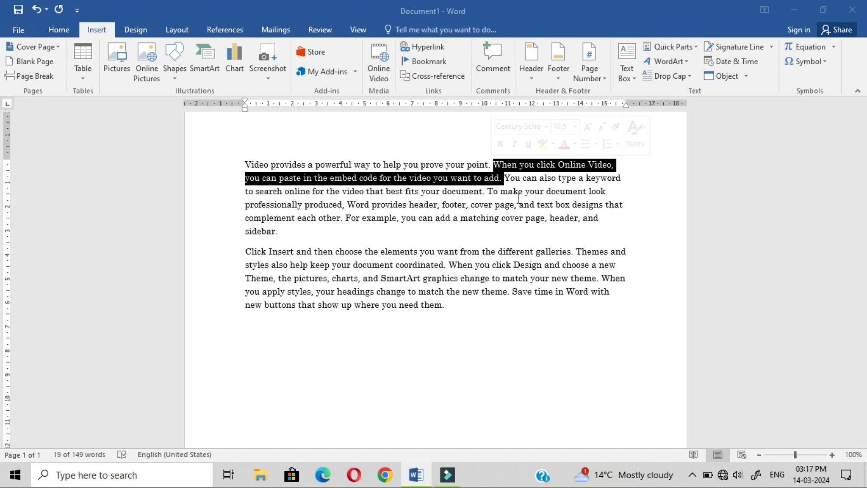
pyautogui.click(518, 199)
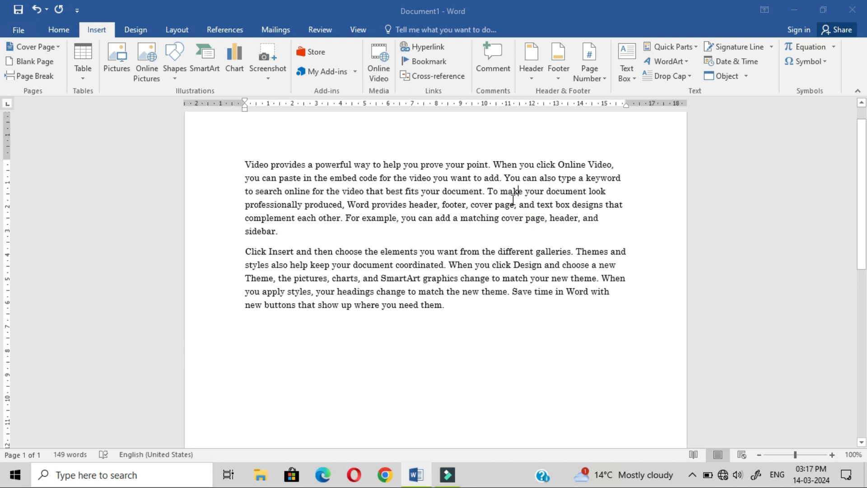
# Add an empty line between the two paragraphs and convert --- there into a plain horizontal line
pyautogui.click(382, 230)
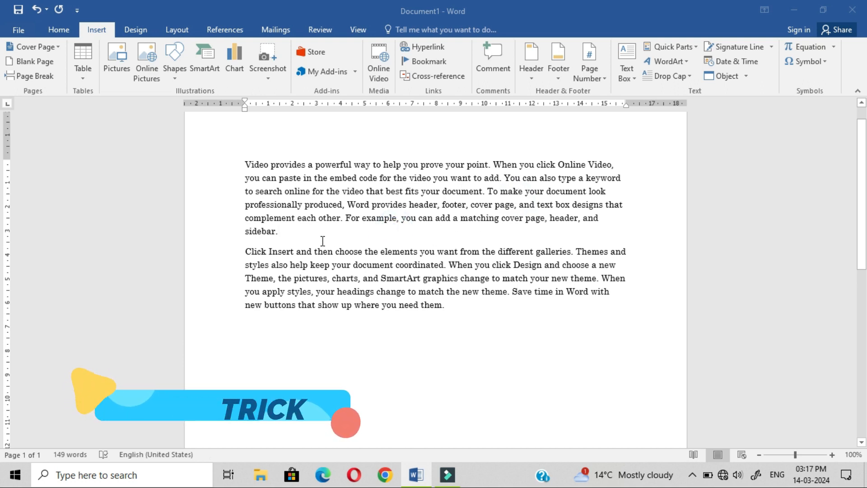
pyautogui.press('Return')
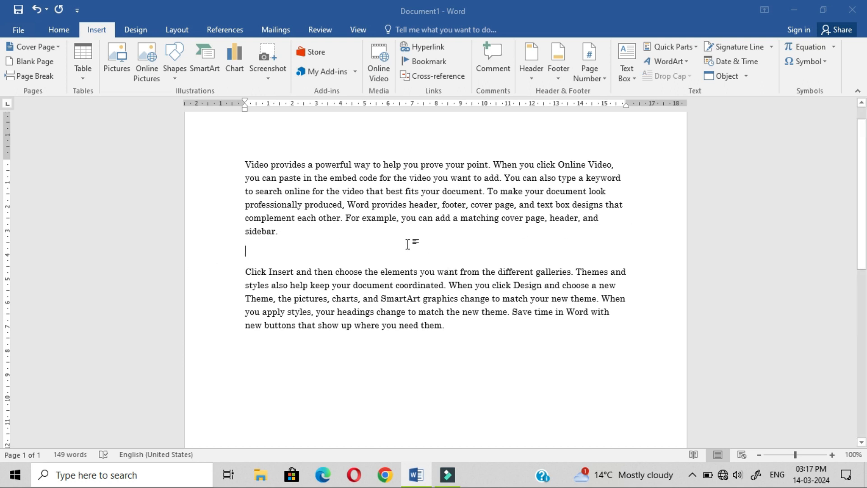
pyautogui.click(180, 80)
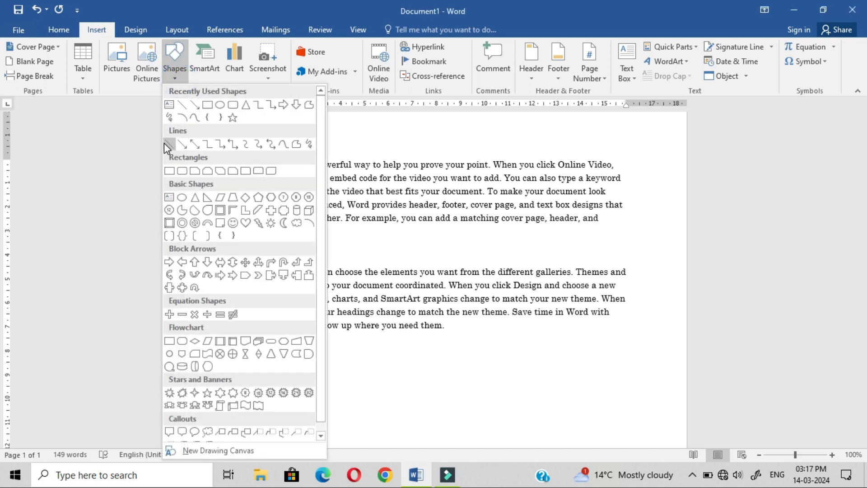
pyautogui.click(381, 233)
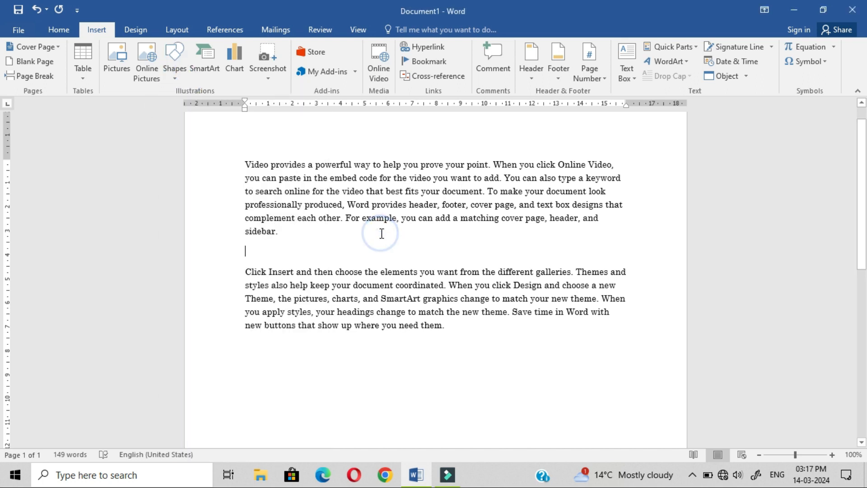
pyautogui.click(270, 250)
pyautogui.write('---')
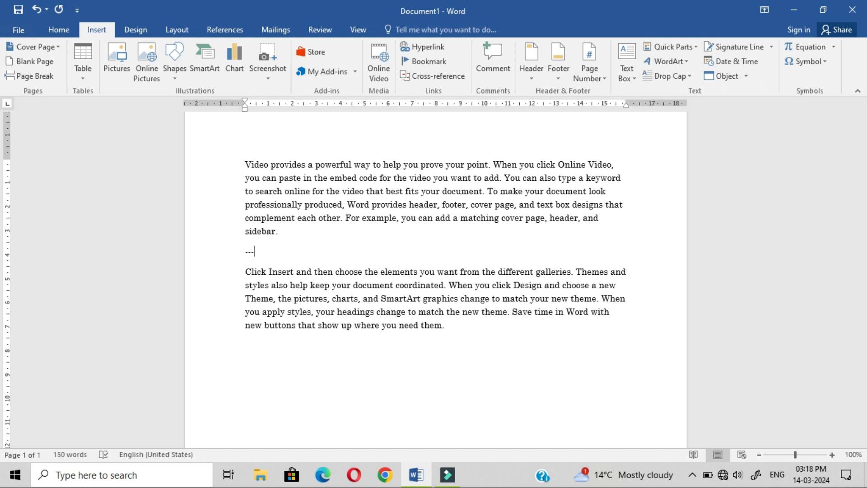
pyautogui.press('Return')
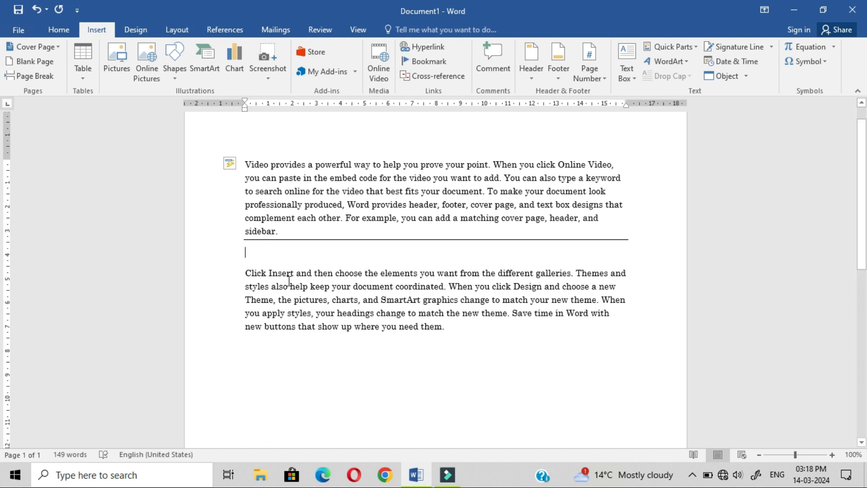
# Enter === and ### on the lines below the plain horizontal line to create double and thick triple lines
pyautogui.write('===')
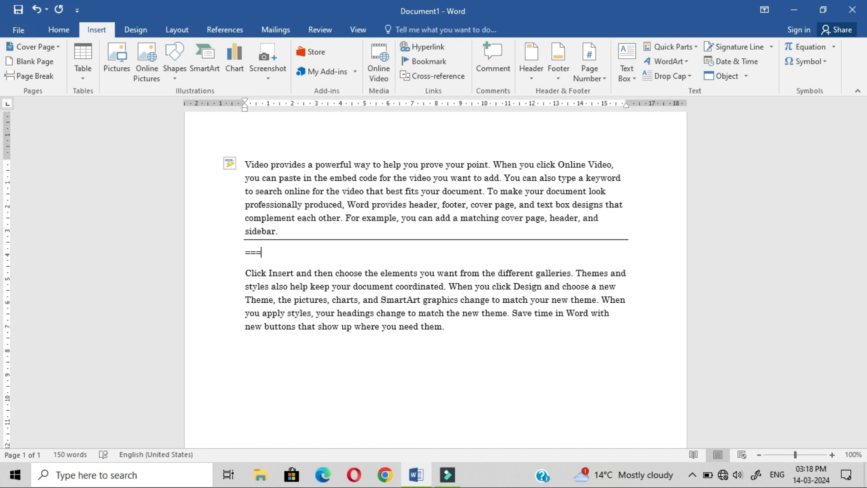
pyautogui.press('Return')
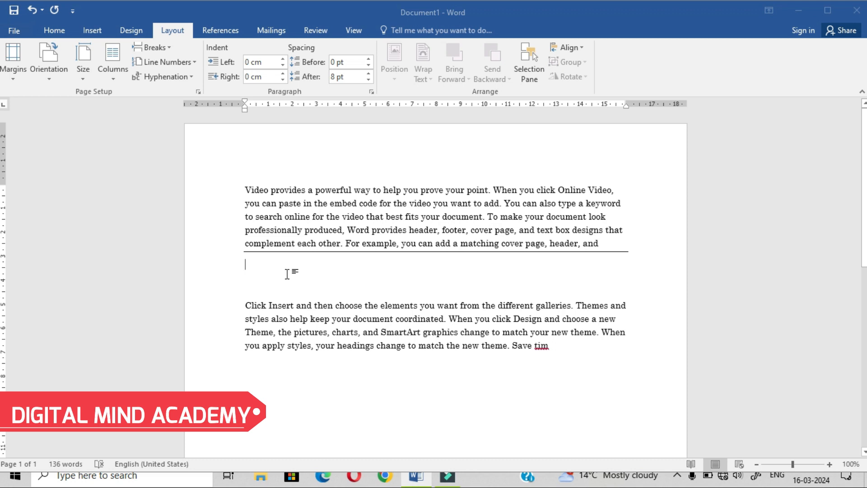
pyautogui.write('===')
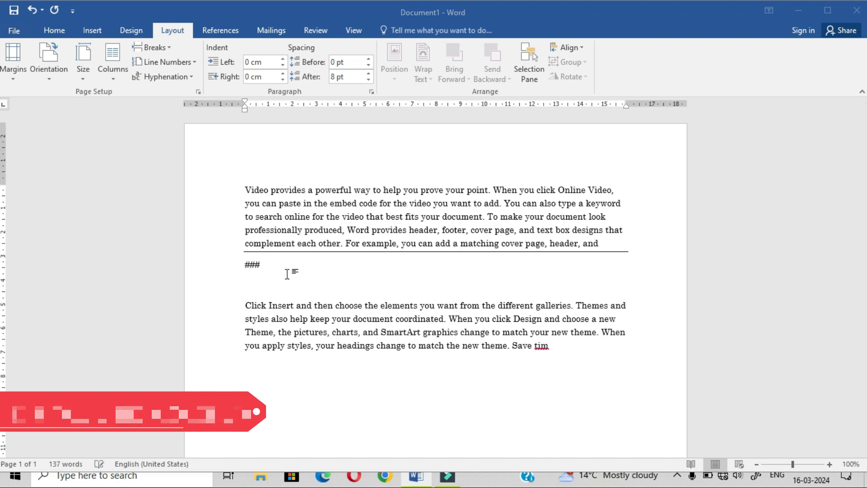
pyautogui.press('Return')
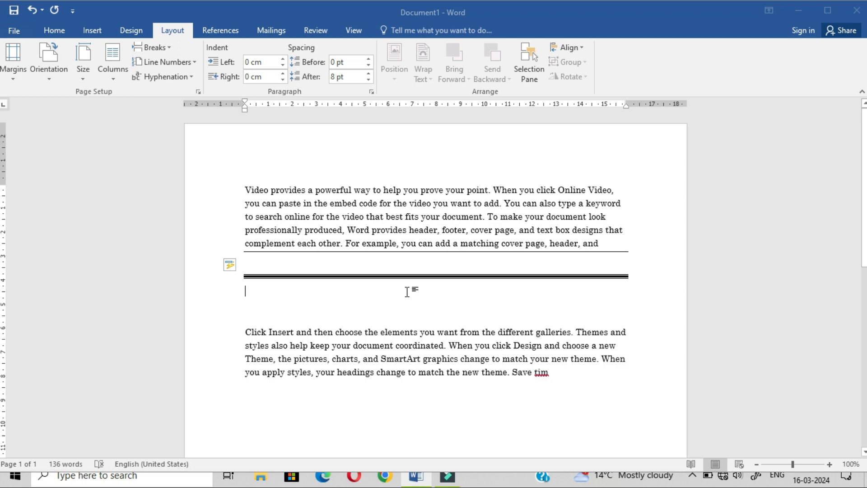
# Add a double line using === and a dotted line using *** below the thick triple line
pyautogui.write('===')
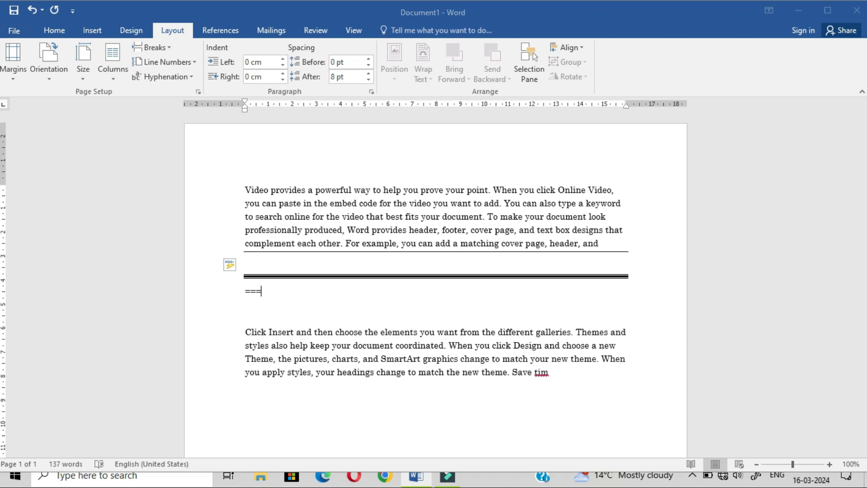
pyautogui.press('Return')
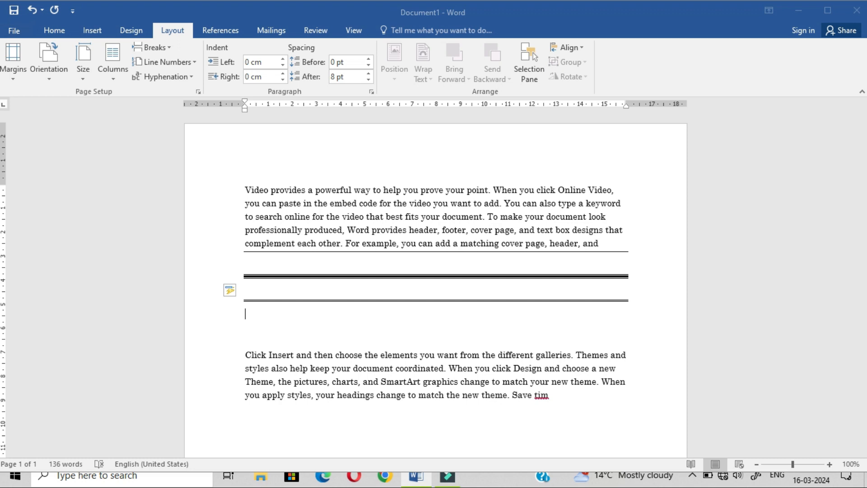
pyautogui.write('***')
pyautogui.press('Return')
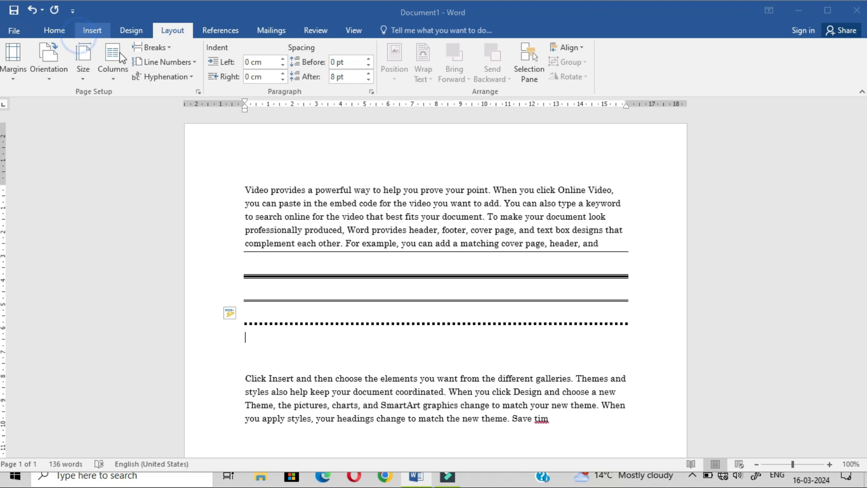
# Insert the text "Digital Mind Academy" between the dotted line and the last paragraph
pyautogui.click(92, 30)
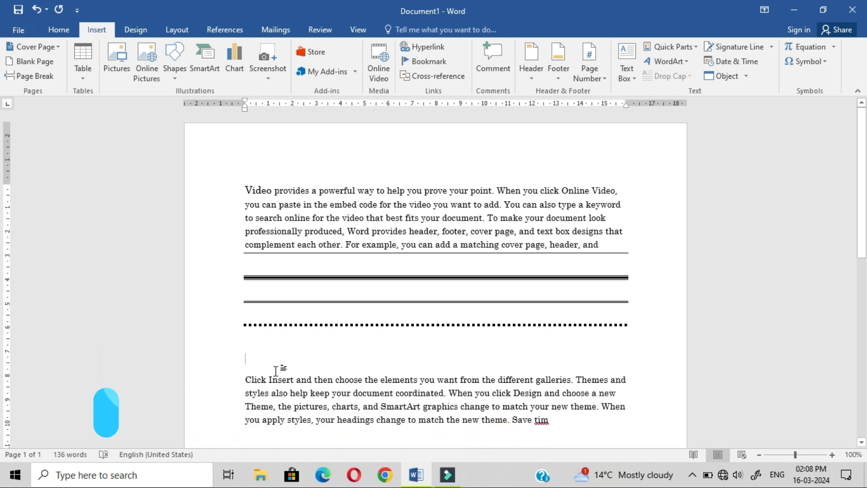
pyautogui.write('Digital Mind Academy')
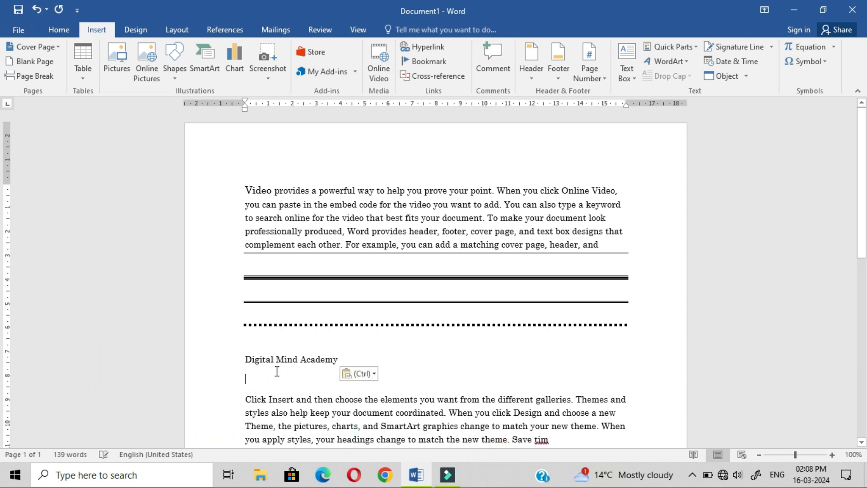
pyautogui.click(341, 360)
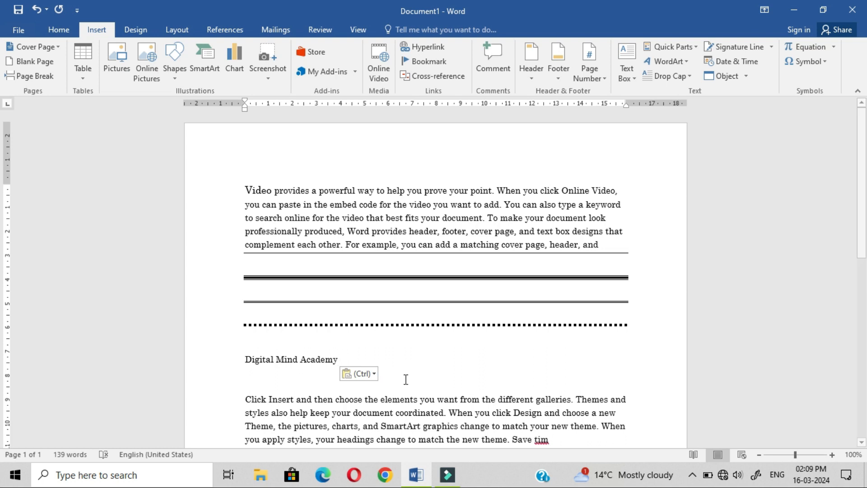
# Select the whole "Digital Mind Academy" line and enlarge its font stepwise to 36 pt
pyautogui.doubleClick(296, 361)
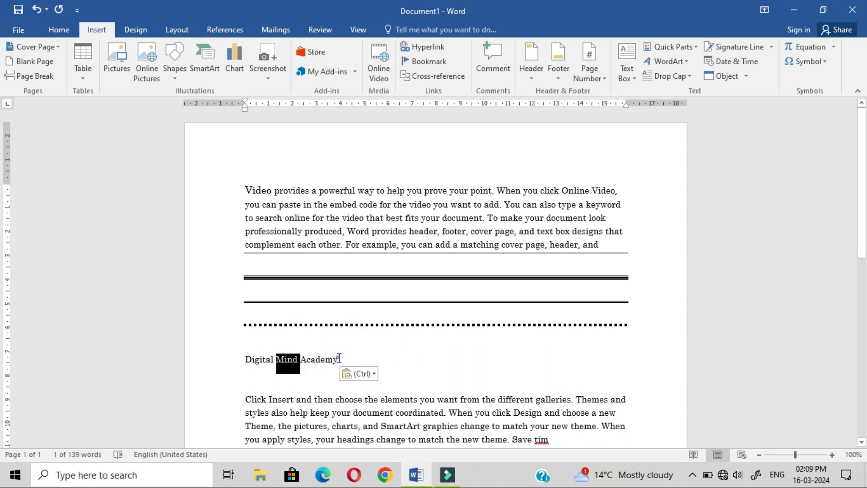
pyautogui.click(238, 359)
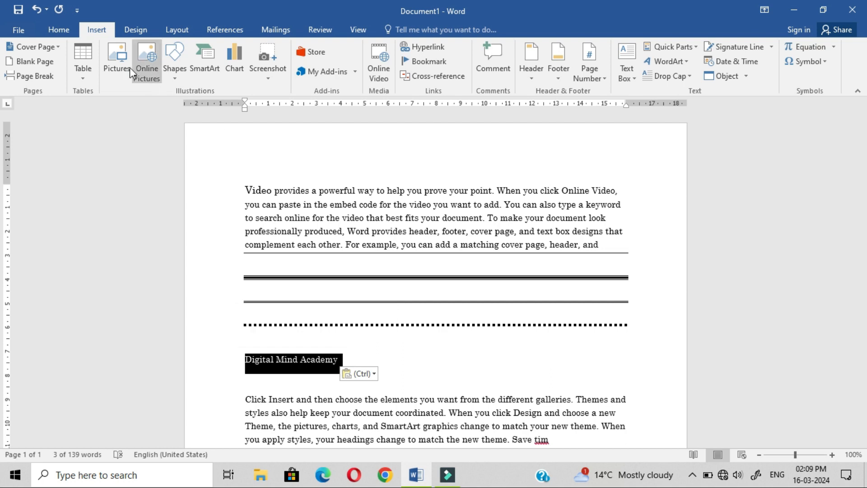
pyautogui.click(69, 30)
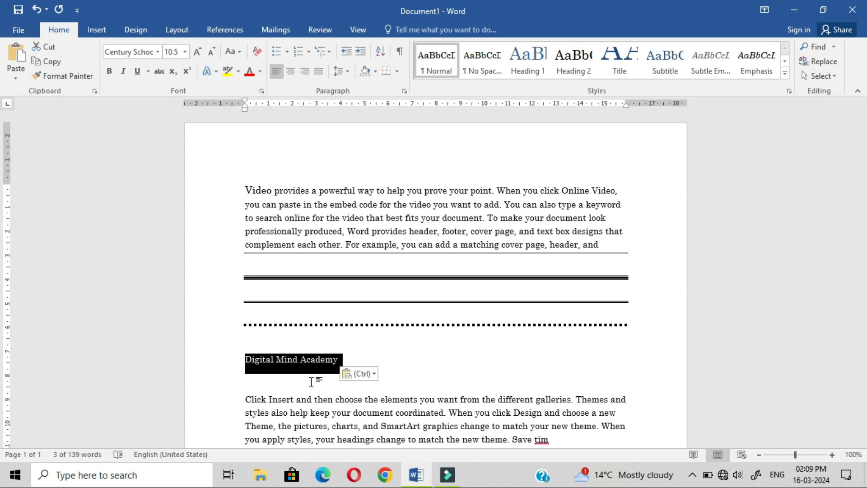
pyautogui.hotkey('ctrl', 'shift', '.')
pyautogui.hotkey('ctrl', 'shift', '.')
pyautogui.hotkey('ctrl', 'shift', '.')
pyautogui.hotkey('ctrl', 'shift', '.')
pyautogui.hotkey('ctrl', 'shift', '.')
pyautogui.hotkey('ctrl', 'shift', '.')
pyautogui.hotkey('ctrl', 'shift', '.')
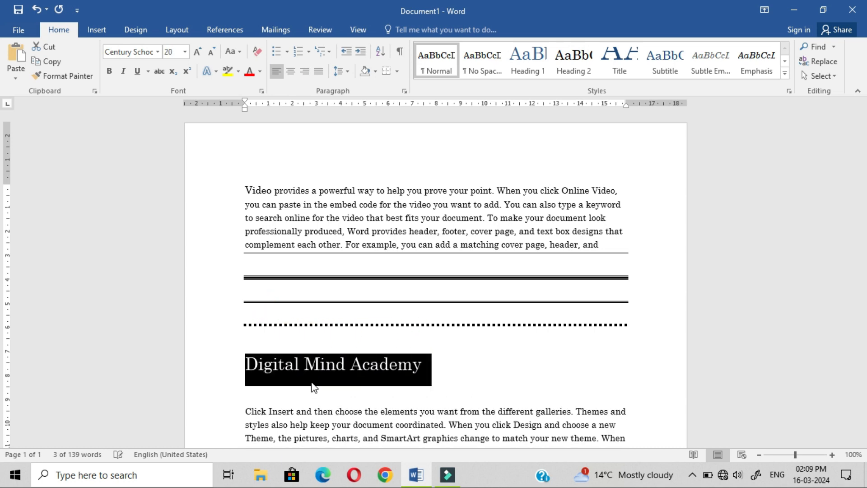
pyautogui.hotkey('ctrl', 'shift', '.')
pyautogui.hotkey('ctrl', 'shift', '.')
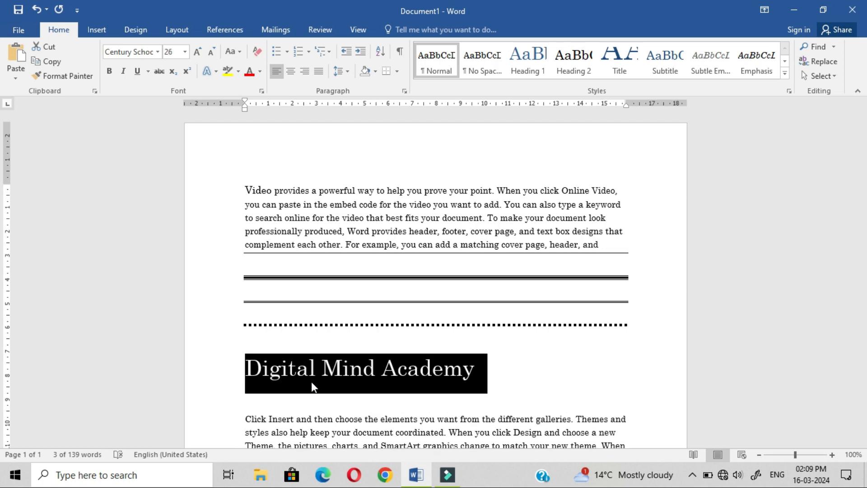
pyautogui.hotkey('ctrl', 'shift', '.')
pyautogui.hotkey('ctrl', 'shift', '.')
pyautogui.hotkey('ctrl', 'shift', '.')
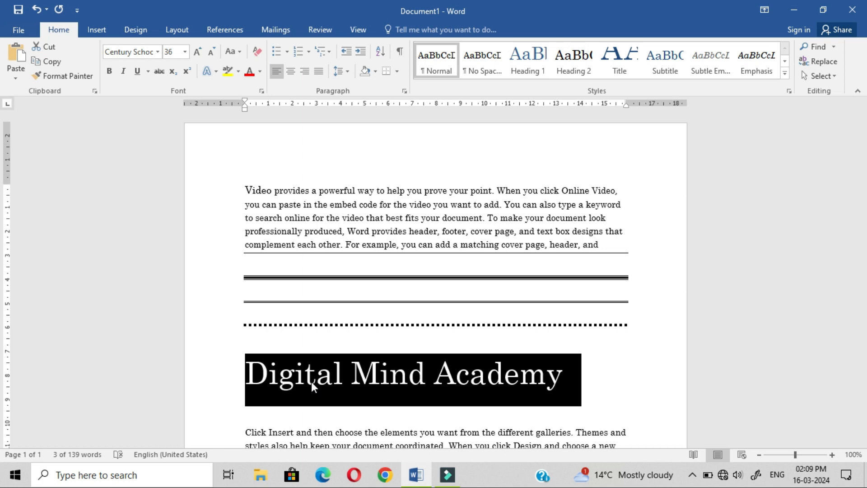
# Shrink the selected "Digital Mind Academy" line stepwise down to 4 pt
pyautogui.hotkey('ctrl', 'shift', ',')
pyautogui.hotkey('ctrl', 'shift', ',')
pyautogui.hotkey('ctrl', 'shift', ',')
pyautogui.hotkey('ctrl', 'shift', ',')
pyautogui.hotkey('ctrl', 'shift', ',')
pyautogui.hotkey('ctrl', 'shift', ',')
pyautogui.hotkey('ctrl', 'shift', ',')
pyautogui.hotkey('ctrl', 'shift', ',')
pyautogui.hotkey('ctrl', 'shift', ',')
pyautogui.hotkey('ctrl', 'shift', ',')
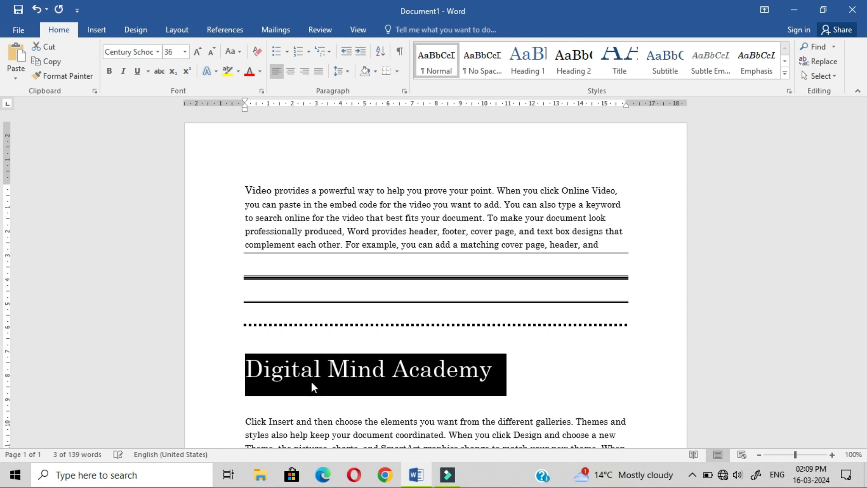
pyautogui.hotkey('ctrl', 'shift', ',')
pyautogui.hotkey('ctrl', 'shift', ',')
pyautogui.hotkey('ctrl', 'shift', ',')
pyautogui.hotkey('ctrl', 'shift', ',')
pyautogui.hotkey('ctrl', 'shift', ',')
pyautogui.hotkey('ctrl', 'shift', ',')
pyautogui.hotkey('ctrl', 'shift', ',')
pyautogui.hotkey('ctrl', 'shift', ',')
pyautogui.hotkey('ctrl', 'shift', ',')
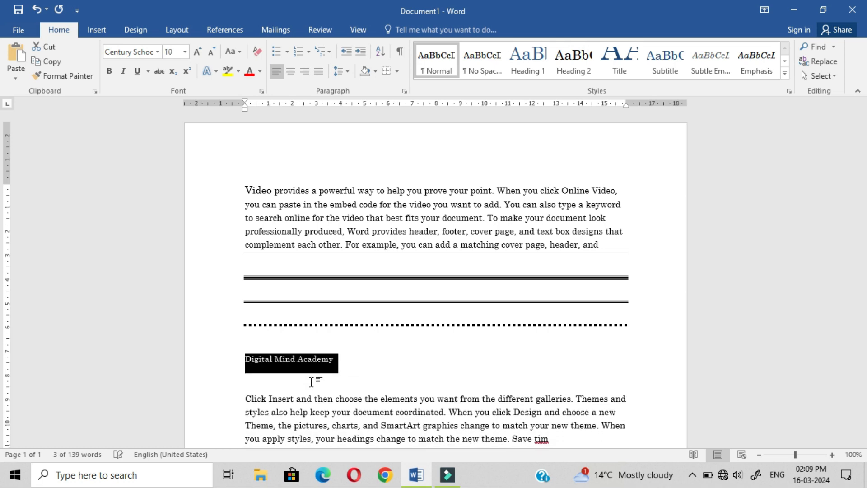
# Enlarge the tiny "Digital Mind Academy" line again, adjusting its font size up and down until it is 18 pt
pyautogui.hotkey('ctrl', 'shift', '.')
pyautogui.hotkey('ctrl', 'shift', '.')
pyautogui.hotkey('ctrl', 'shift', '.')
pyautogui.hotkey('ctrl', 'shift', '.')
pyautogui.hotkey('ctrl', 'shift', '.')
pyautogui.hotkey('ctrl', 'shift', '.')
pyautogui.hotkey('ctrl', 'shift', '.')
pyautogui.hotkey('ctrl', 'shift', '.')
pyautogui.hotkey('ctrl', 'shift', '.')
pyautogui.hotkey('ctrl', 'shift', '.')
pyautogui.hotkey('ctrl', 'shift', '.')
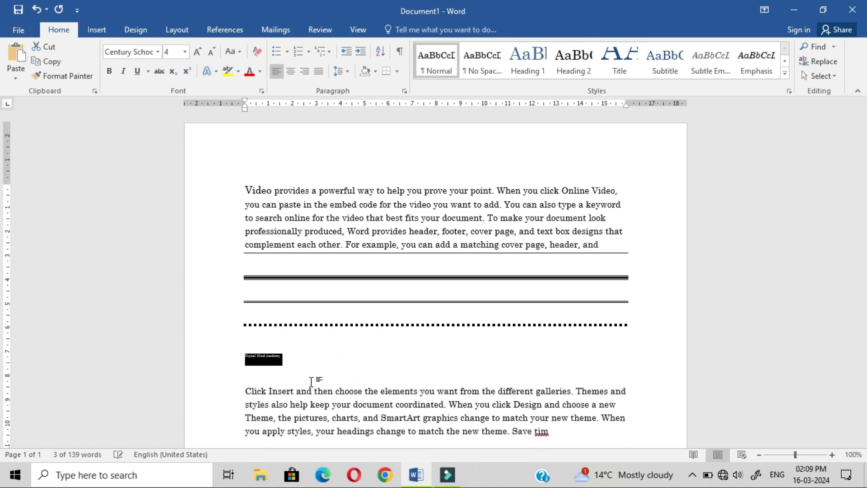
pyautogui.hotkey('ctrl', 'shift', '.')
pyautogui.hotkey('ctrl', 'shift', '.')
pyautogui.hotkey('ctrl', 'shift', ',')
pyautogui.hotkey('ctrl', 'shift', ',')
pyautogui.hotkey('ctrl', 'shift', ',')
pyautogui.hotkey('ctrl', 'shift', ',')
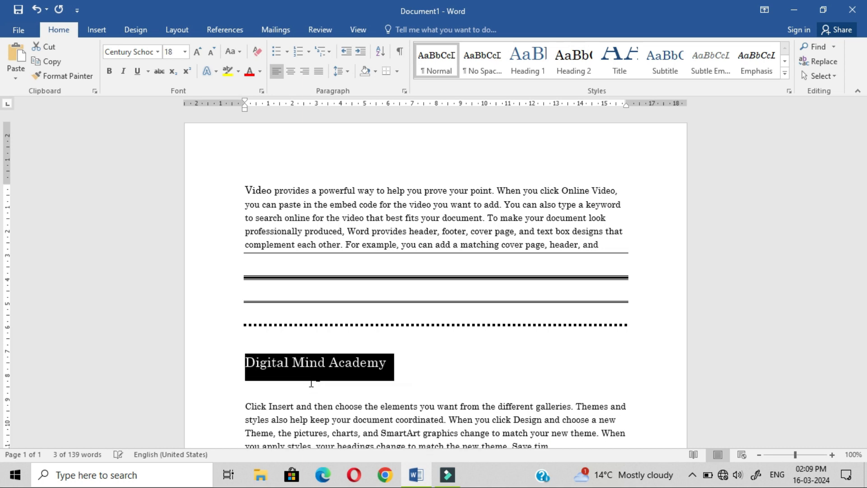
pyautogui.hotkey('ctrl', 'shift', '.')
pyautogui.hotkey('ctrl', 'shift', '.')
pyautogui.hotkey('ctrl', 'shift', '.')
pyautogui.hotkey('ctrl', 'shift', '.')
pyautogui.hotkey('ctrl', 'shift', ',')
pyautogui.hotkey('ctrl', 'shift', ',')
pyautogui.hotkey('ctrl', 'shift', '.')
pyautogui.hotkey('ctrl', 'shift', '.')
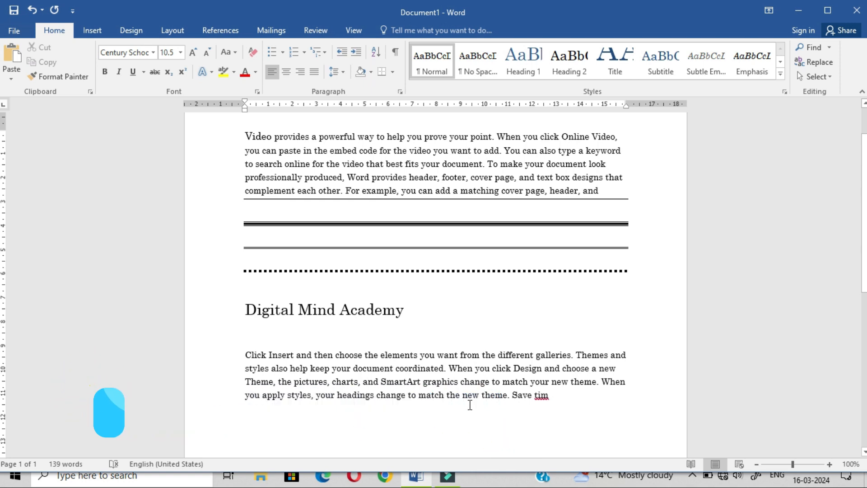
pyautogui.click(93, 36)
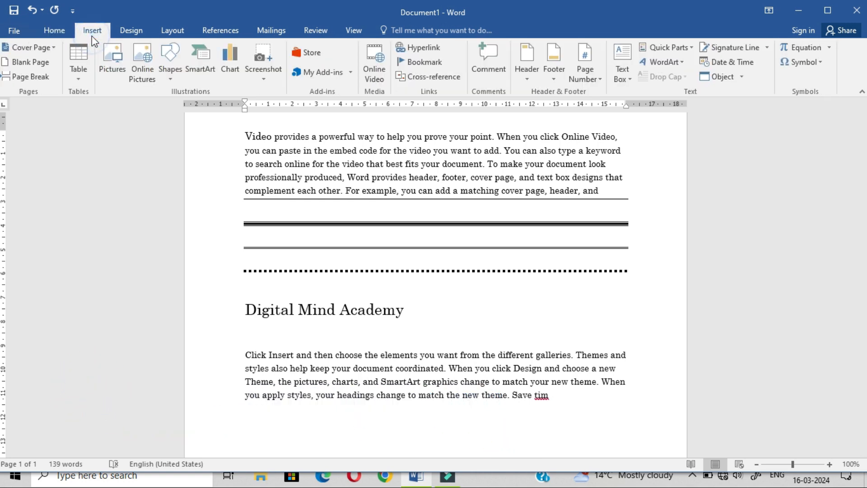
pyautogui.click(84, 69)
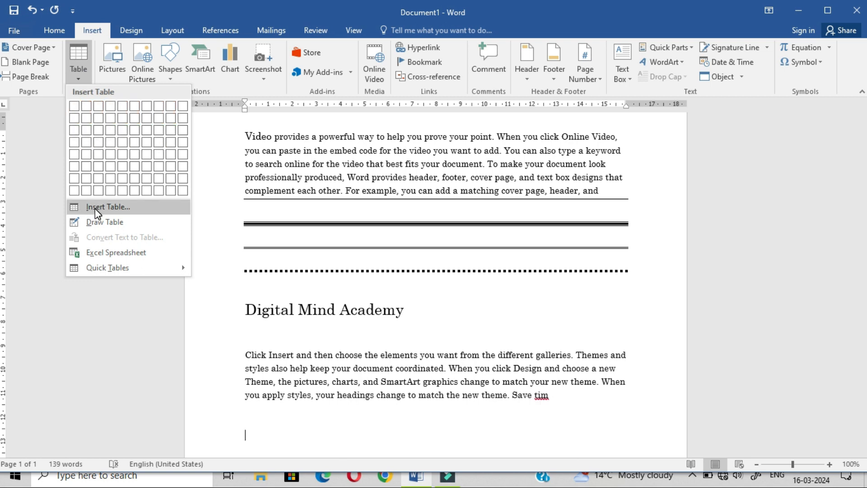
pyautogui.click(325, 428)
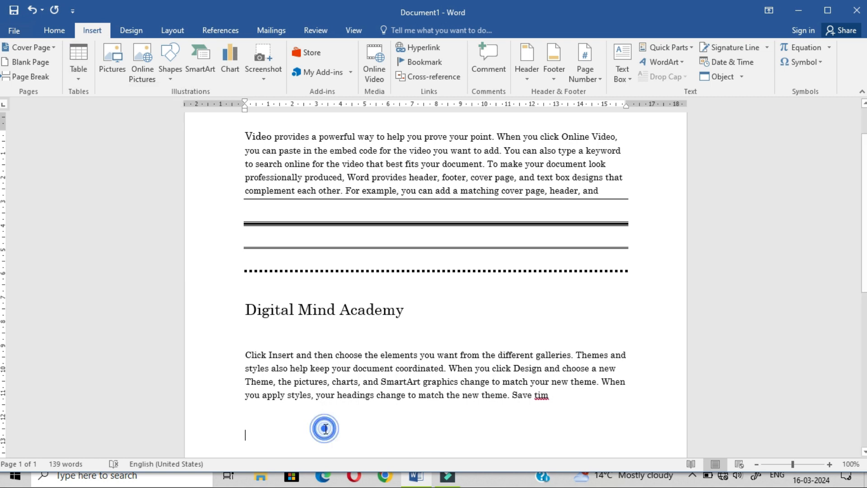
# Create a one-row, three-column table below the last paragraph from four tab-separated + signs
pyautogui.moveTo(863, 198); pyautogui.dragTo(863, 245)
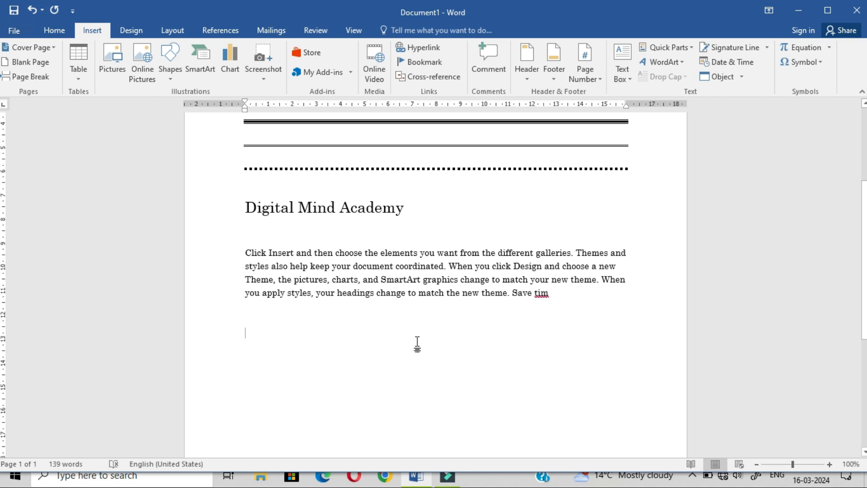
pyautogui.write('+')
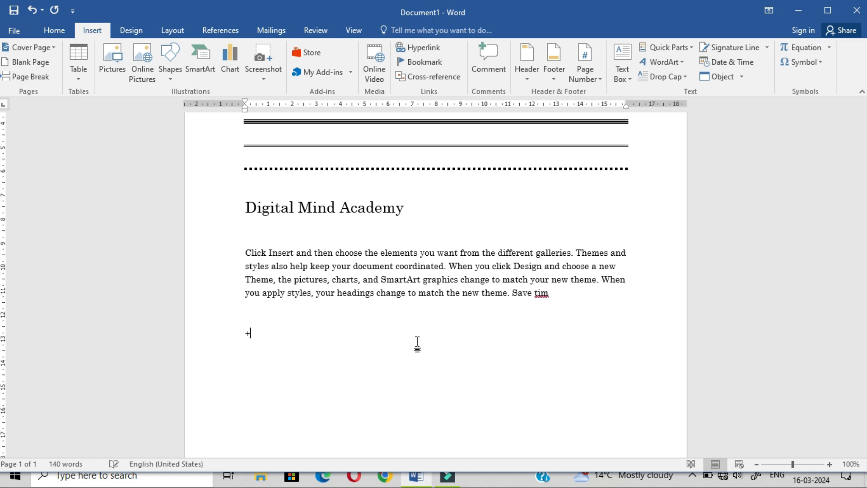
pyautogui.press('Tab')
pyautogui.write('+')
pyautogui.press('Tab')
pyautogui.write('+')
pyautogui.press('Tab')
pyautogui.write('+')
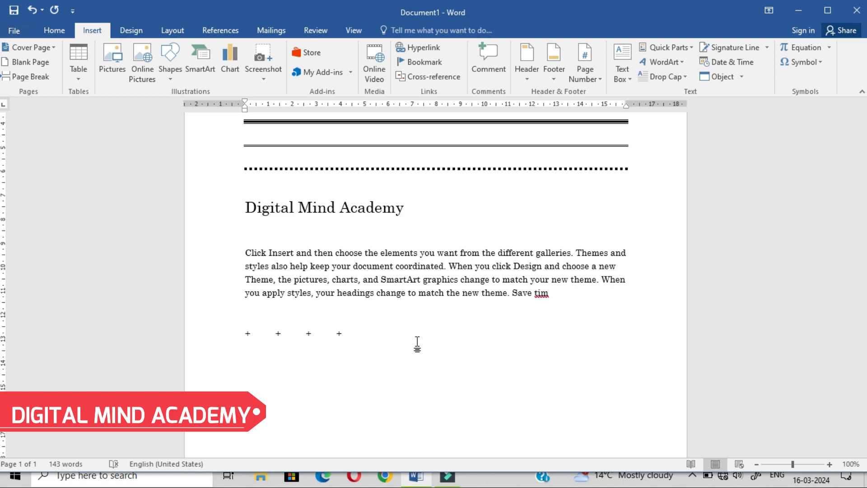
pyautogui.press('Return')
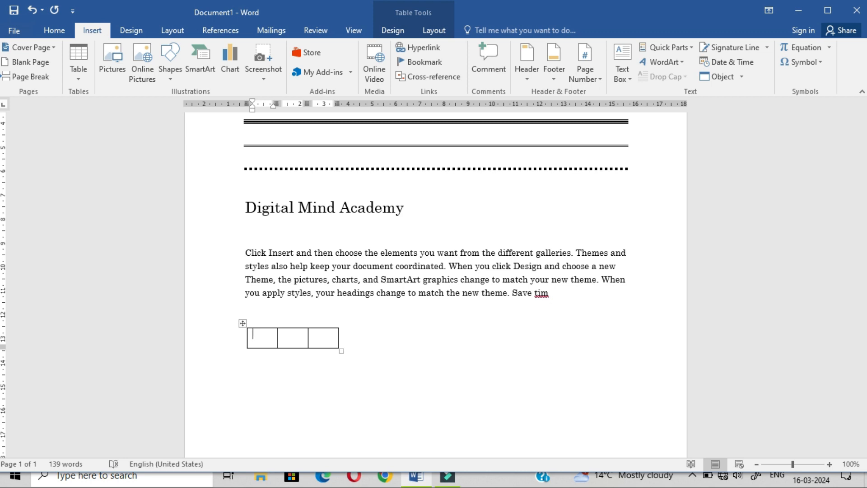
# Fill the table's first row with the sample entries hjghg, khgh and kjkjg
pyautogui.write('hjghg')
pyautogui.press('Tab')
pyautogui.write('khgh')
pyautogui.press('Tab')
pyautogui.write('kjkjg')
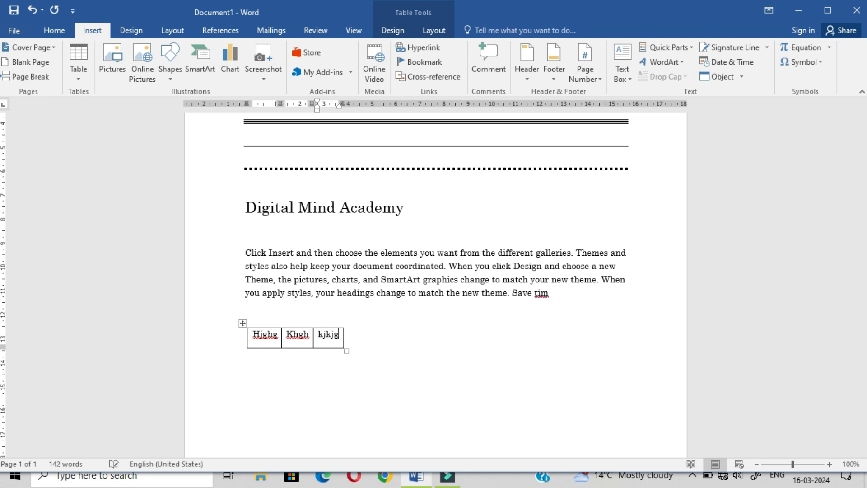
# Extend the table with seven empty rows below the filled first row
pyautogui.press('Tab')
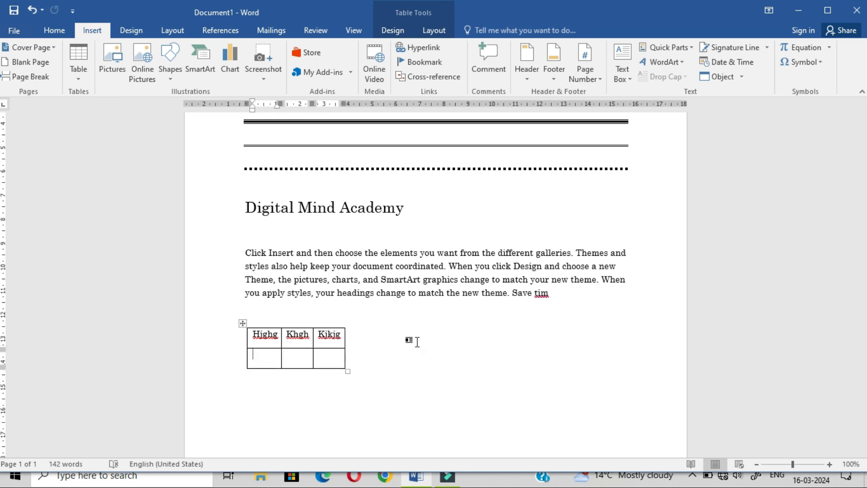
pyautogui.press('Tab')
pyautogui.press('Tab')
pyautogui.press('Tab')
pyautogui.press('Tab')
pyautogui.press('Tab')
pyautogui.press('Tab')
pyautogui.press('Tab')
pyautogui.press('Tab')
pyautogui.press('Tab')
pyautogui.press('Tab')
pyautogui.press('Tab')
pyautogui.press('Tab')
pyautogui.press('Tab')
pyautogui.press('Tab')
pyautogui.press('Tab')
pyautogui.press('Tab')
pyautogui.press('Tab')
pyautogui.press('Tab')
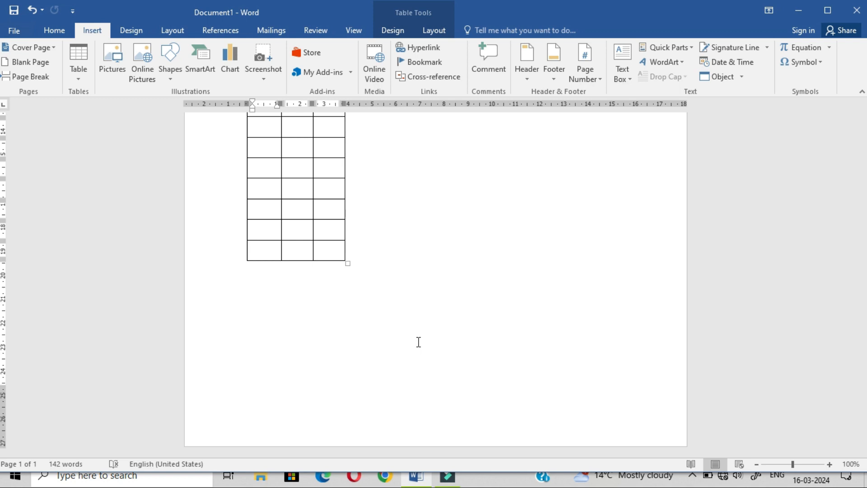
pyautogui.scroll(3, 3, 271)
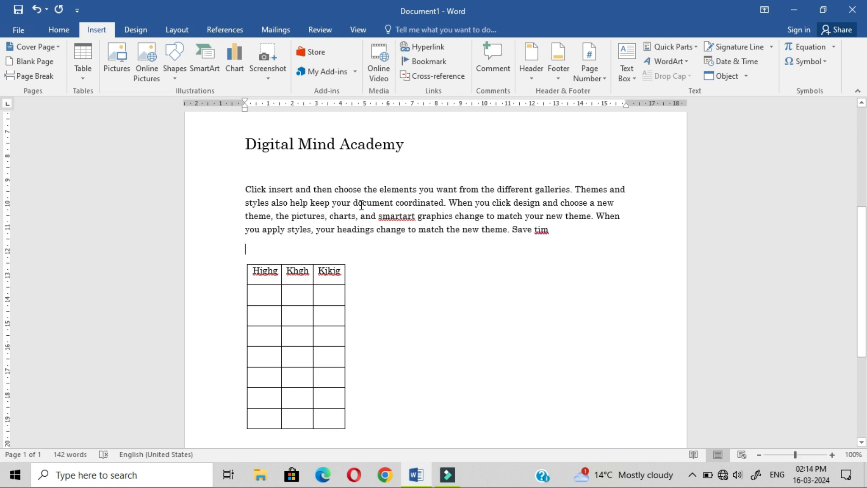
# Select the paragraph above the table and cycle its case through UPPERCASE, lowercase and back to Sentence case
pyautogui.tripleClick(402, 213)
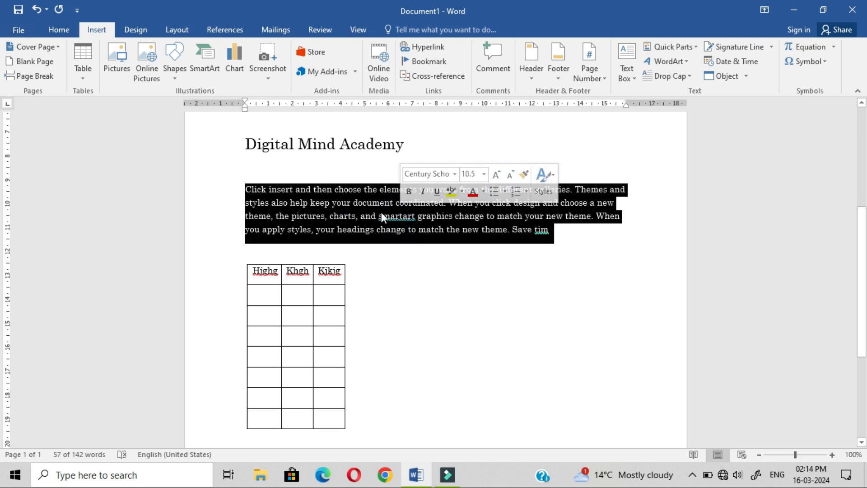
pyautogui.click(75, 31)
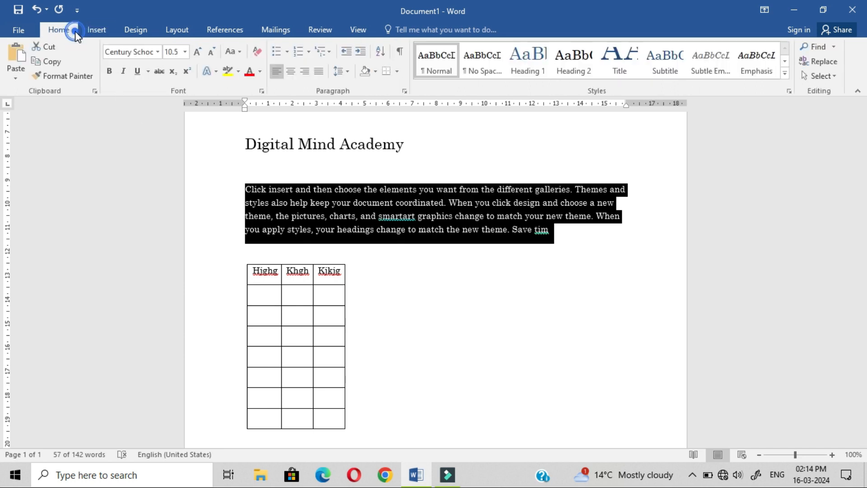
pyautogui.click(236, 53)
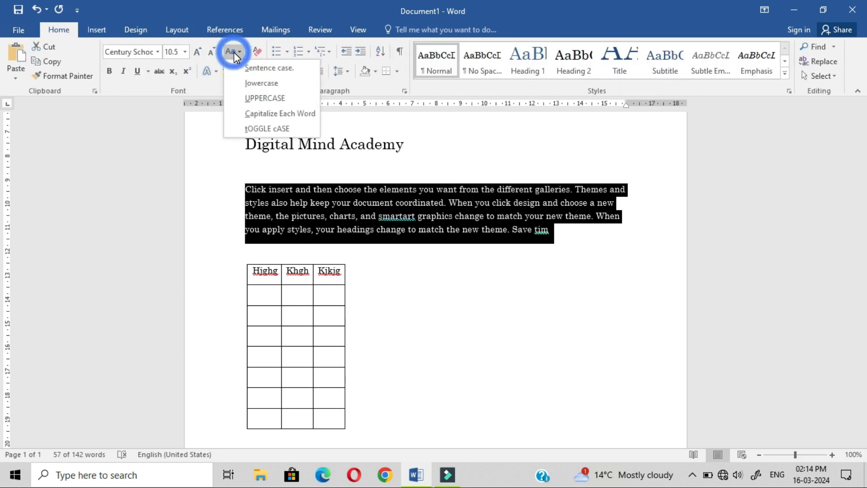
pyautogui.click(416, 241)
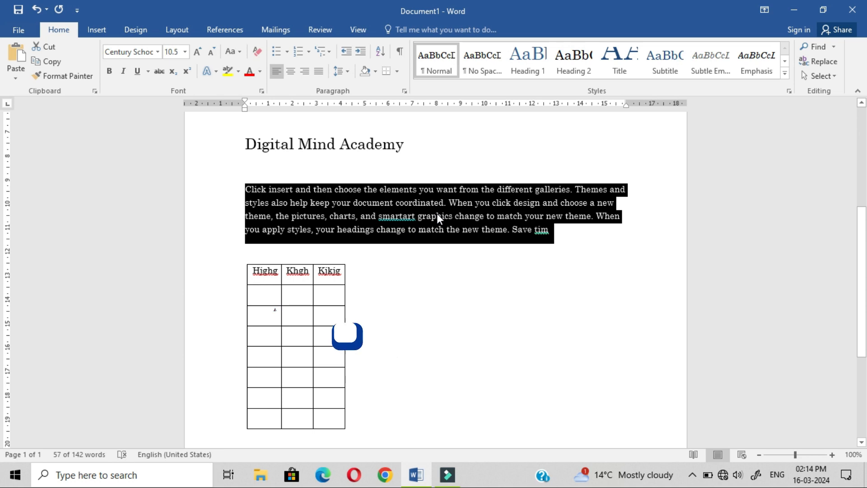
pyautogui.hotkey('shift', 'F3')
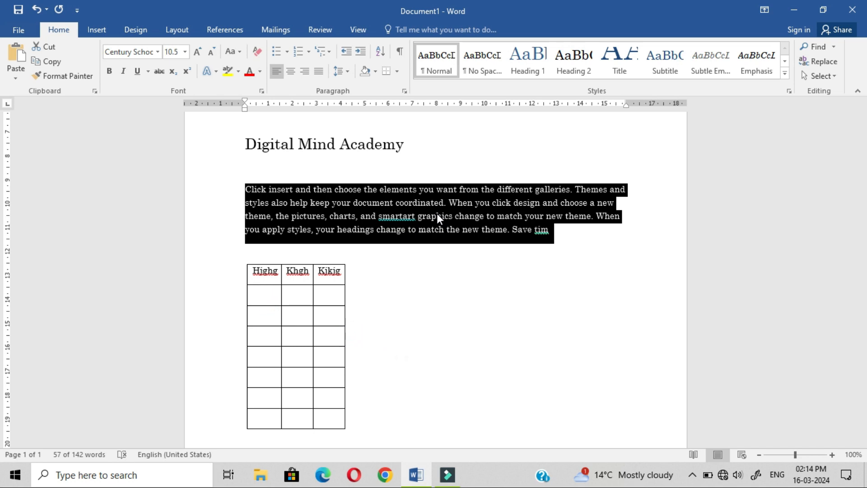
pyautogui.hotkey('shift', 'F3')
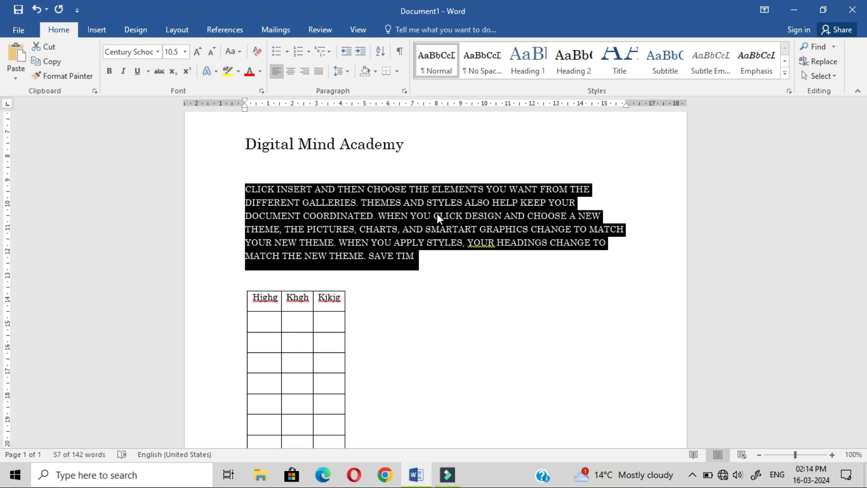
pyautogui.hotkey('shift', 'F3')
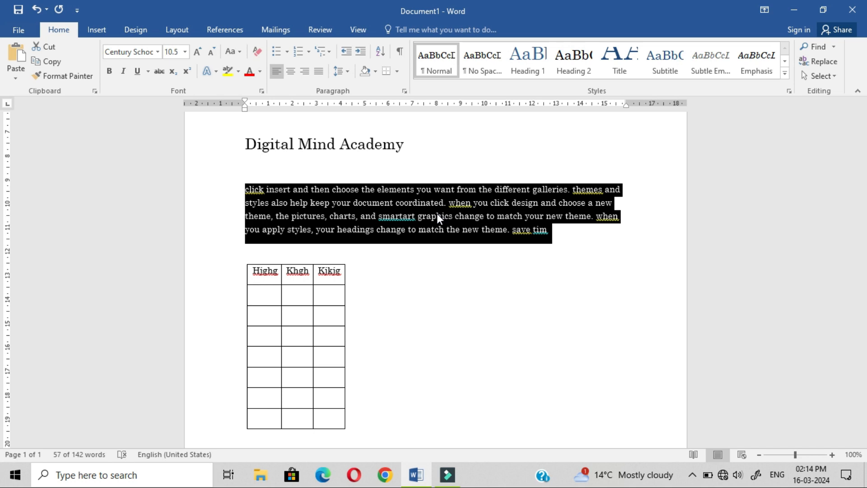
pyautogui.hotkey('shift', 'F3')
pyautogui.click(472, 248)
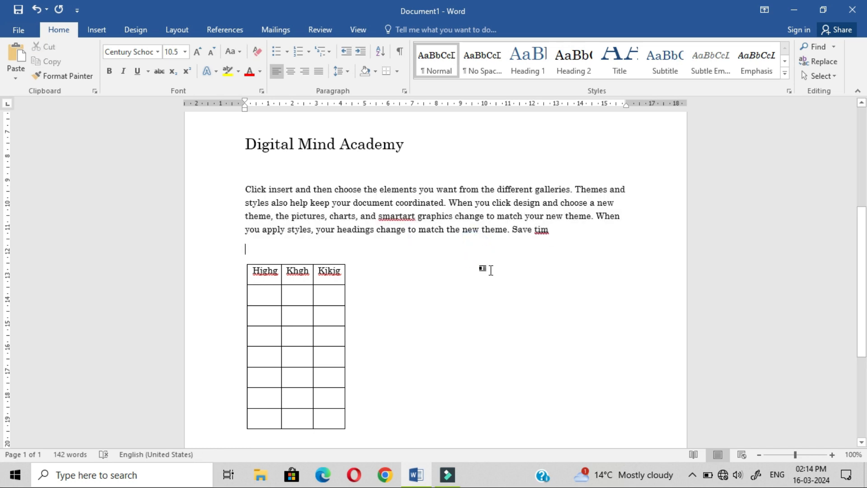
pyautogui.click(491, 270)
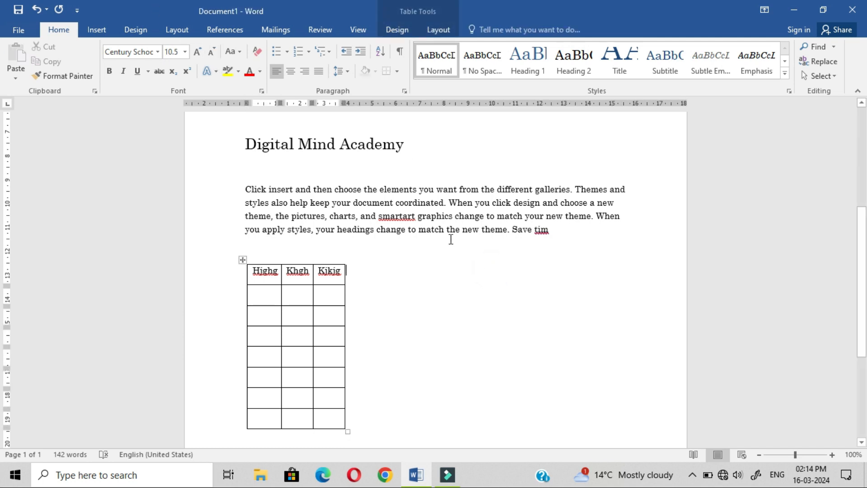
# Change the whole paragraph above the table to UPPERCASE
pyautogui.tripleClick(437, 207)
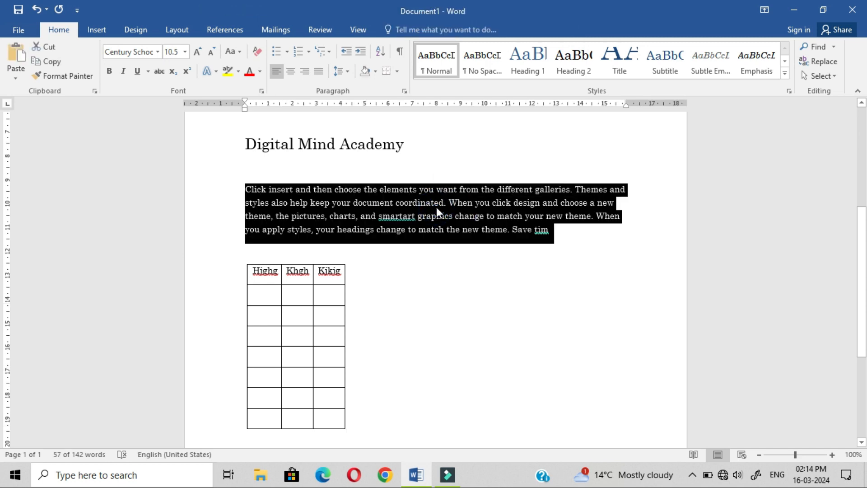
pyautogui.hotkey('shift', 'F3')
pyautogui.click(488, 271)
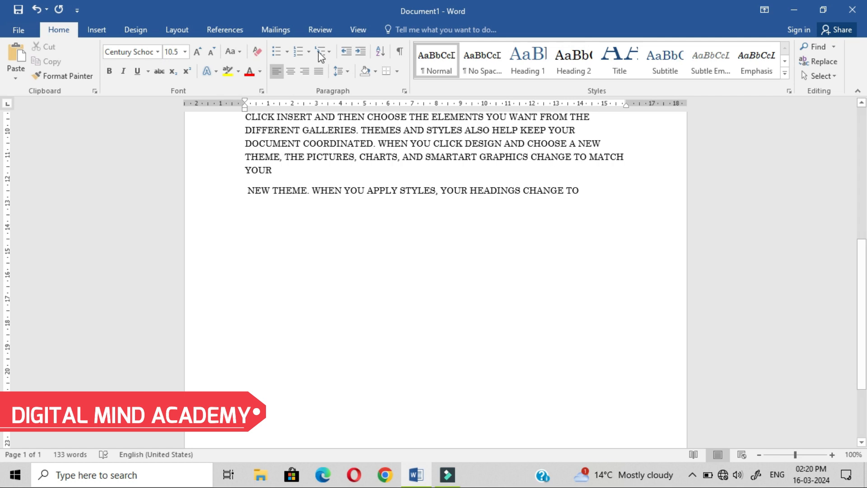
# Look over the gallery of ready-made symbols available for insertion, and return to the empty line below the uppercase paragraph
pyautogui.click(94, 29)
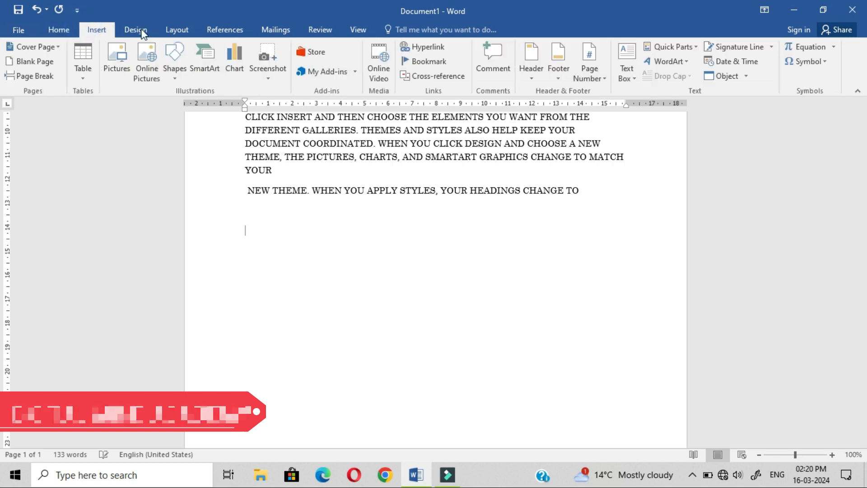
pyautogui.click(804, 68)
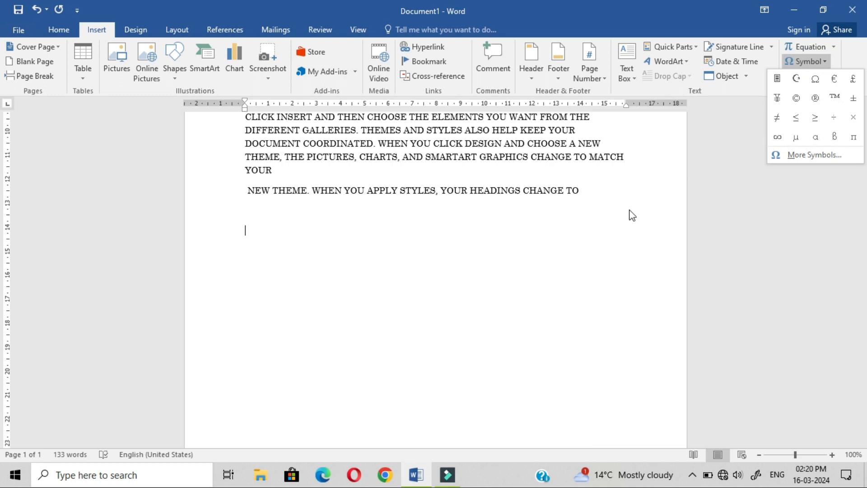
pyautogui.click(507, 261)
pyautogui.click(310, 261)
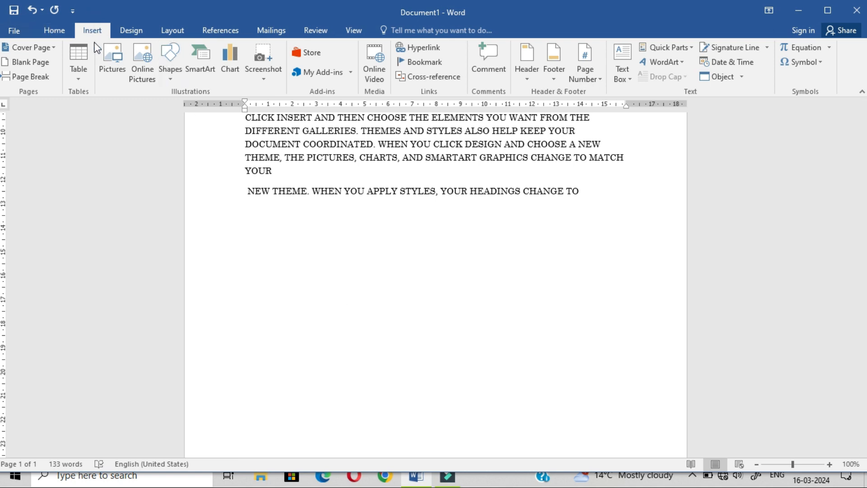
pyautogui.click(806, 62)
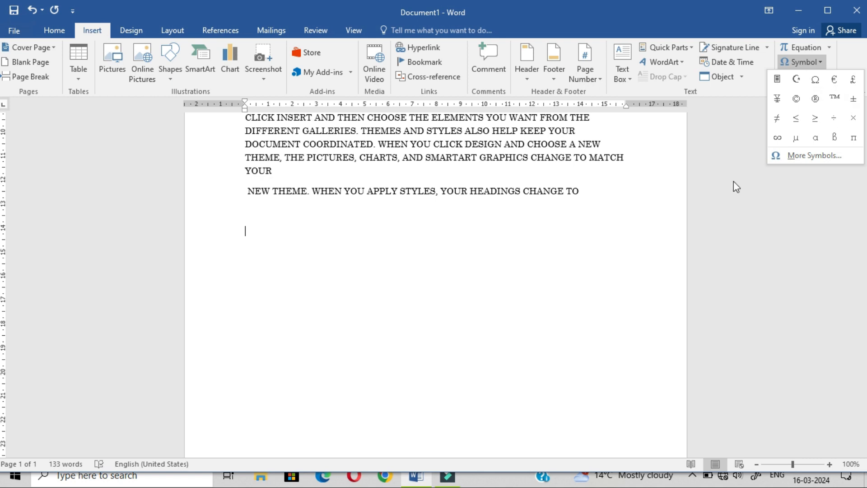
pyautogui.click(271, 236)
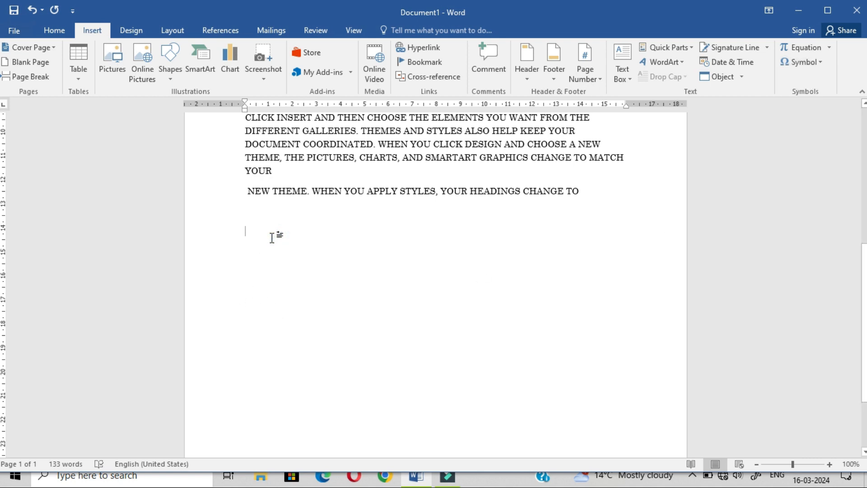
# Insert two spaced copyright symbols on the empty line below the paragraph using the AutoCorrect shorthand (c)
pyautogui.write('(')
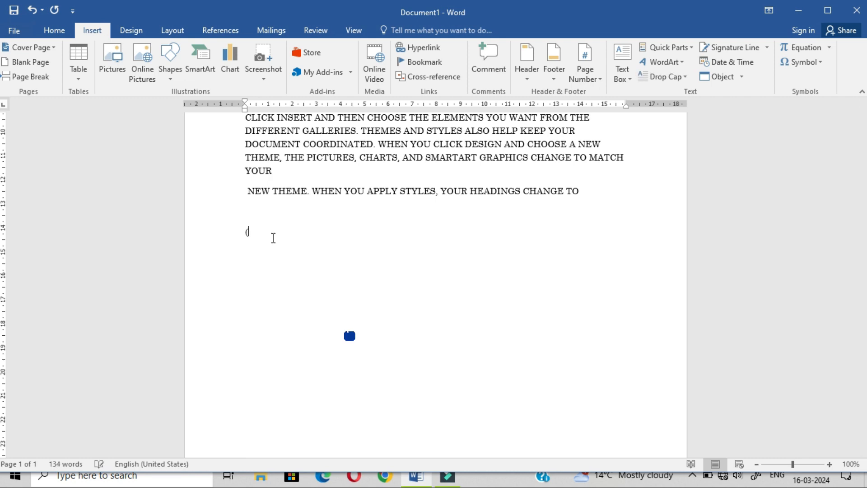
pyautogui.write('c')
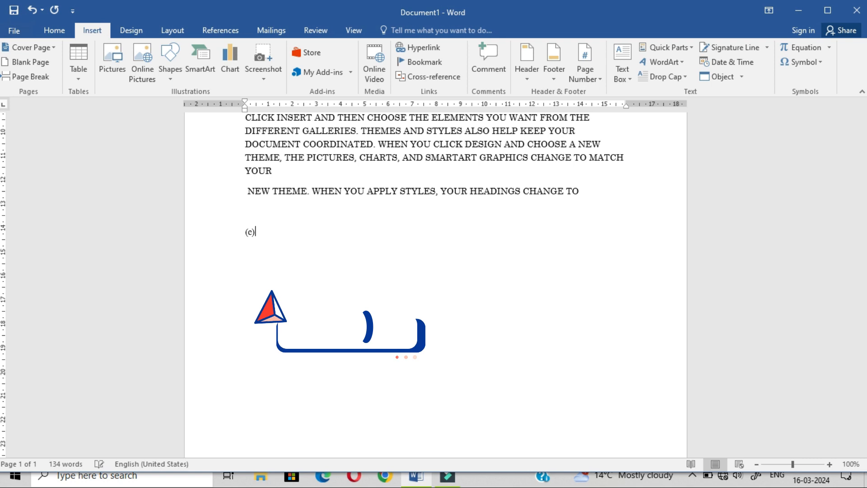
pyautogui.write(')')
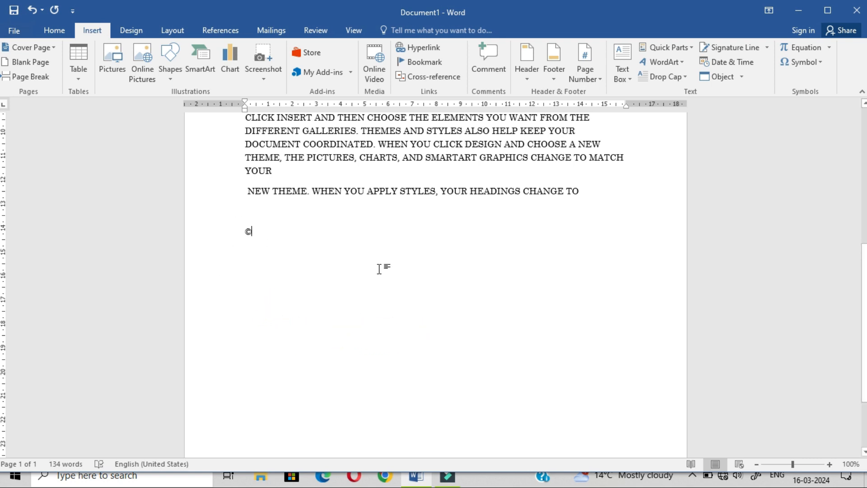
pyautogui.click(810, 464)
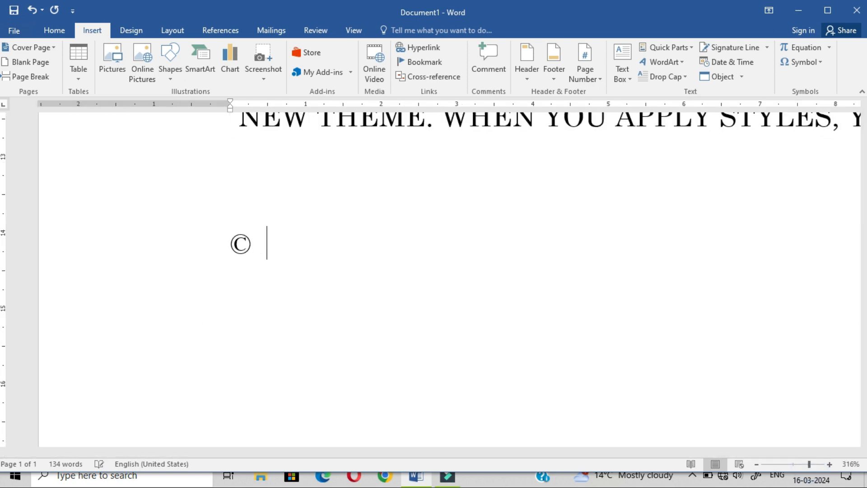
pyautogui.write('(c)')
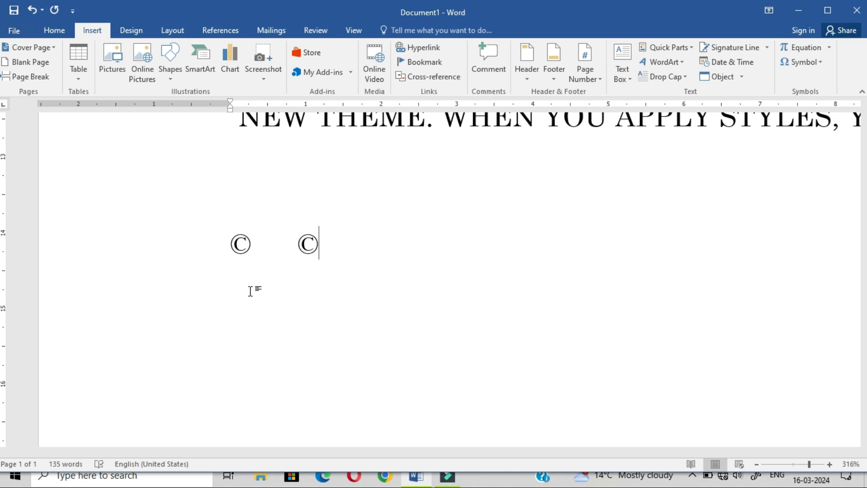
# Add a trademark symbol and a registered symbol after the copyright symbols using the shorthands (tm) and (r)
pyautogui.press('super+Up')
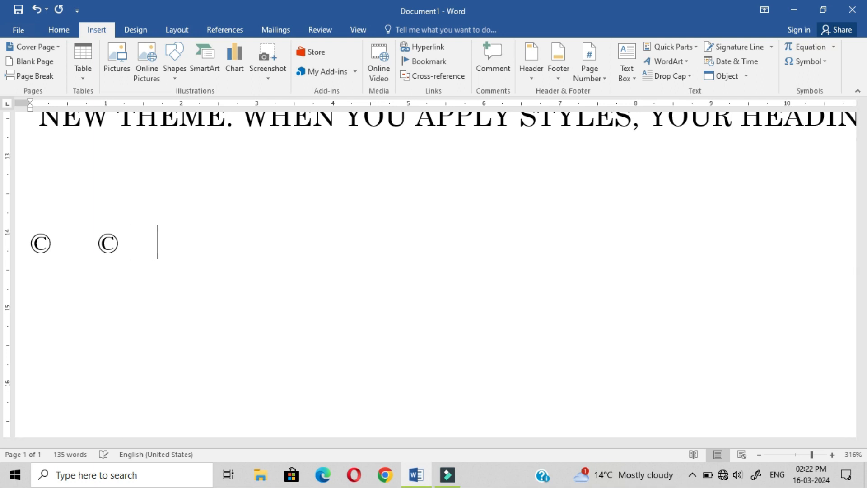
pyautogui.write('(')
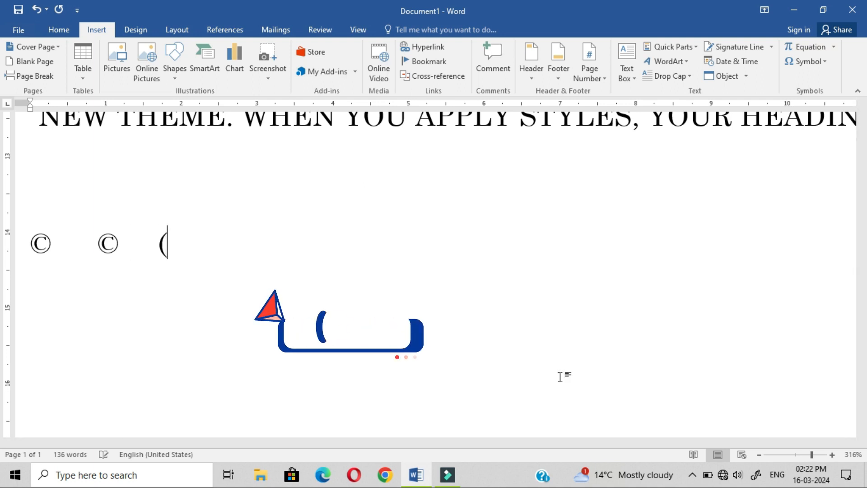
pyautogui.write('tm')
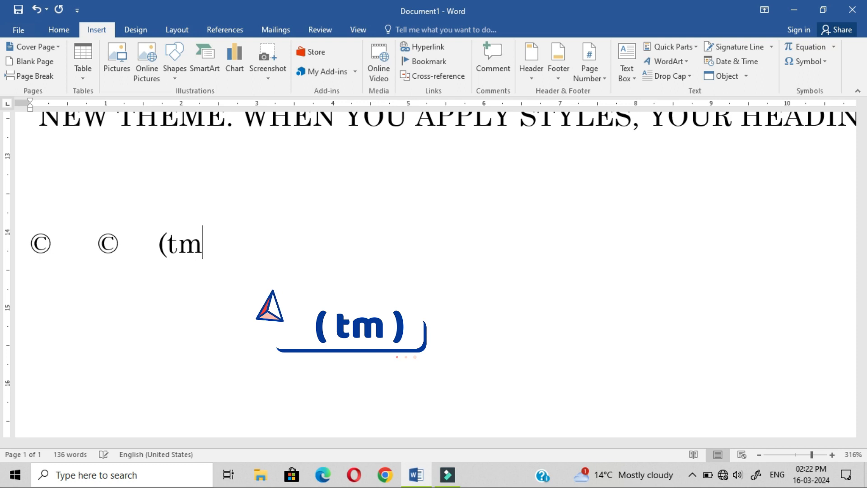
pyautogui.write(')')
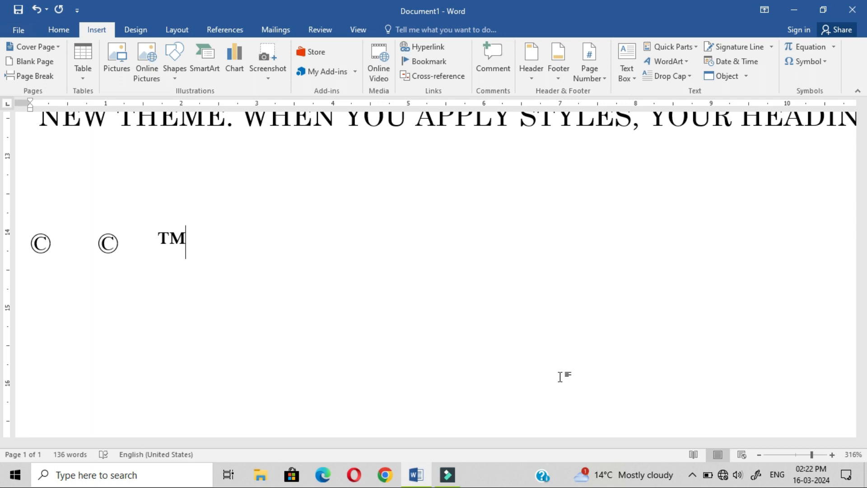
pyautogui.press('super+Down')
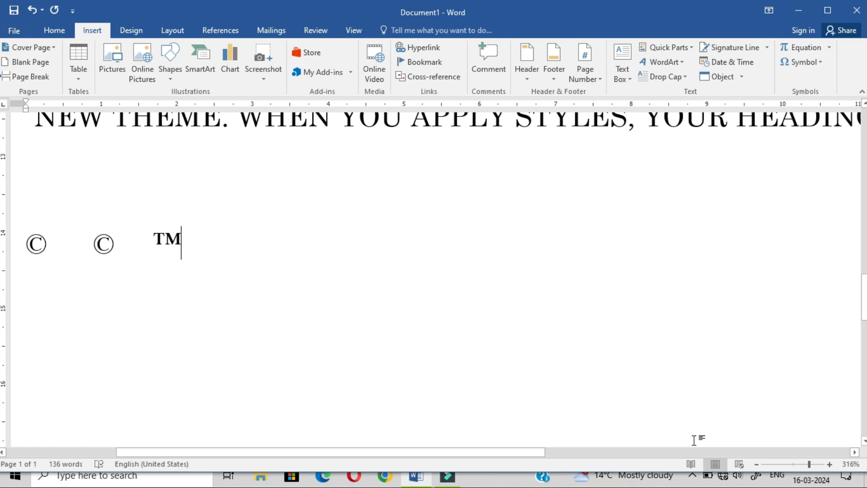
pyautogui.write('(r)')
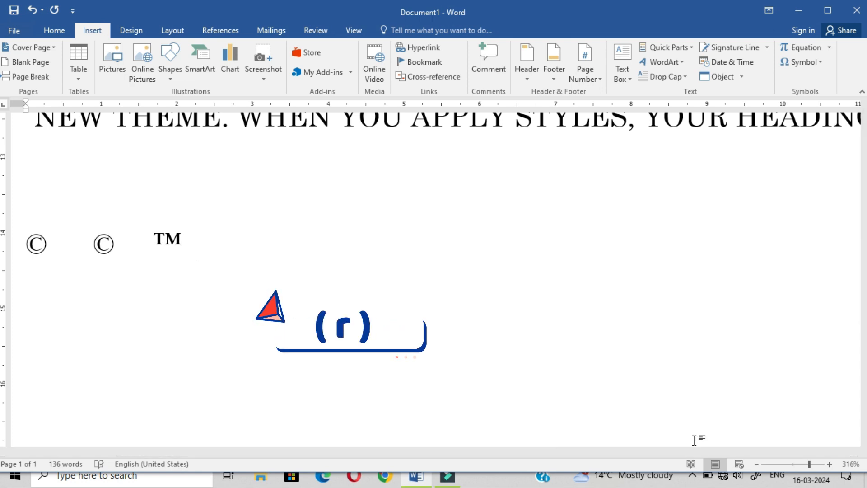
pyautogui.write('r)')
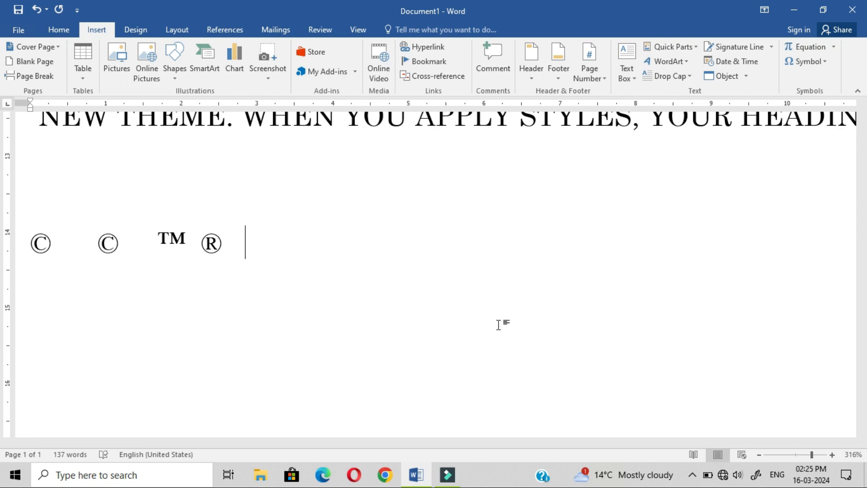
# Continue the symbol row with thin, thick and double-headed arrows using the shorthands -->, <--, ==>, <== and <=>
pyautogui.write('--')
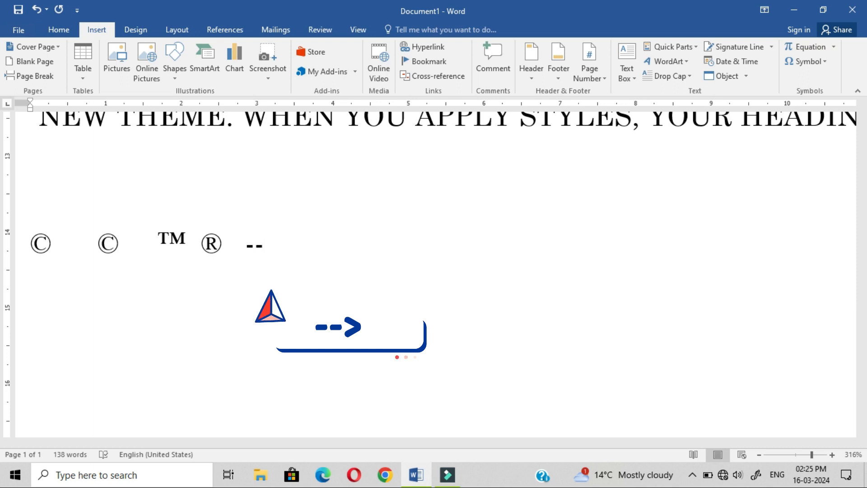
pyautogui.write('>')
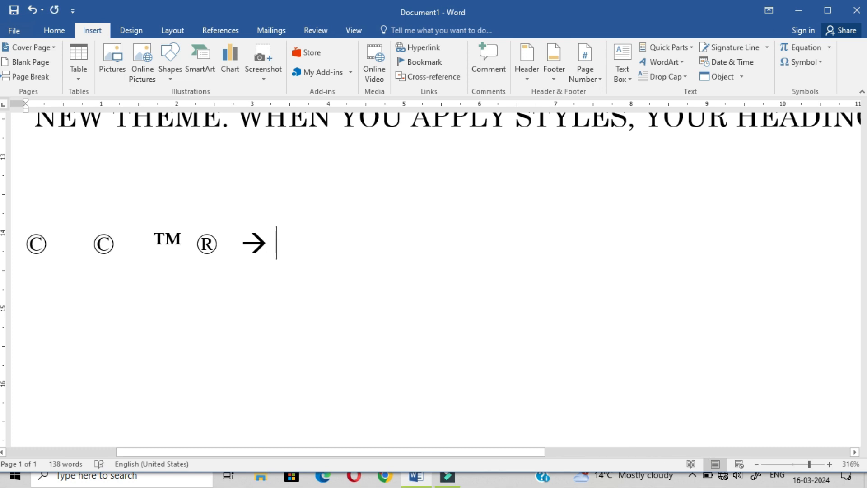
pyautogui.write(' <--')
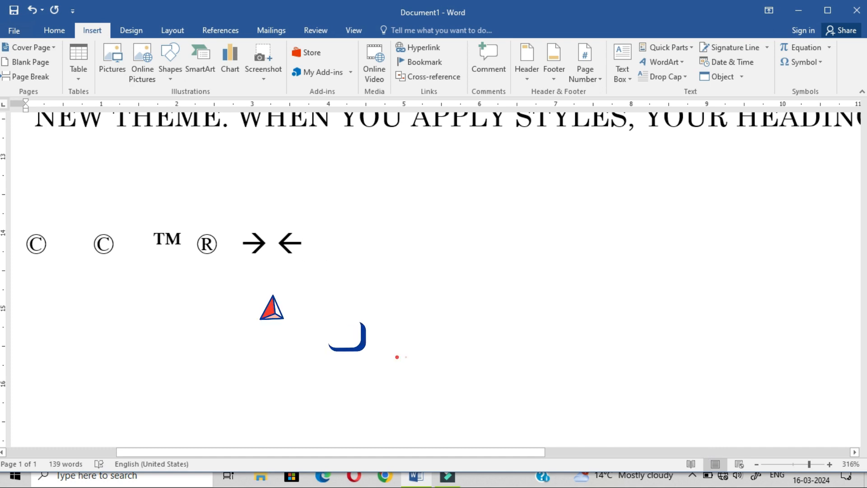
pyautogui.write('    ==')
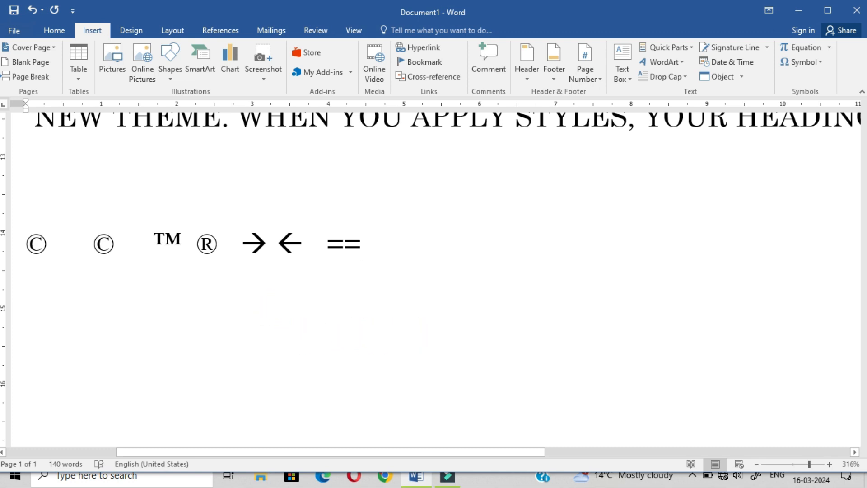
pyautogui.write('>')
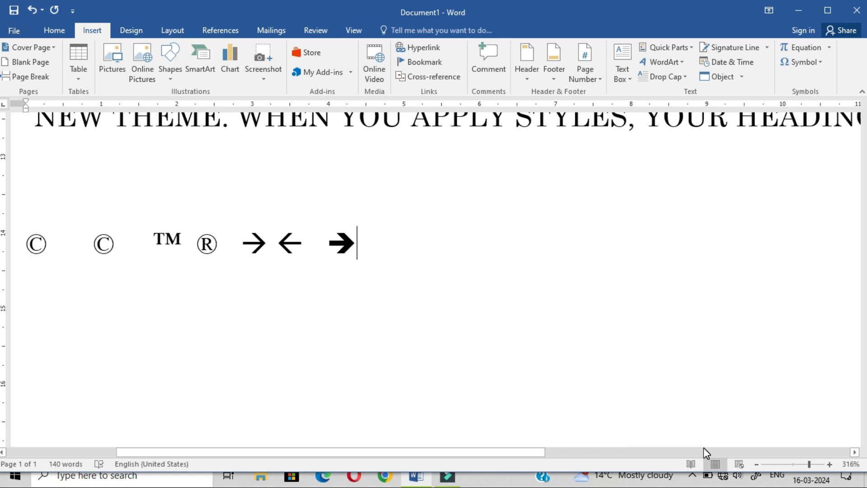
pyautogui.write(' <==')
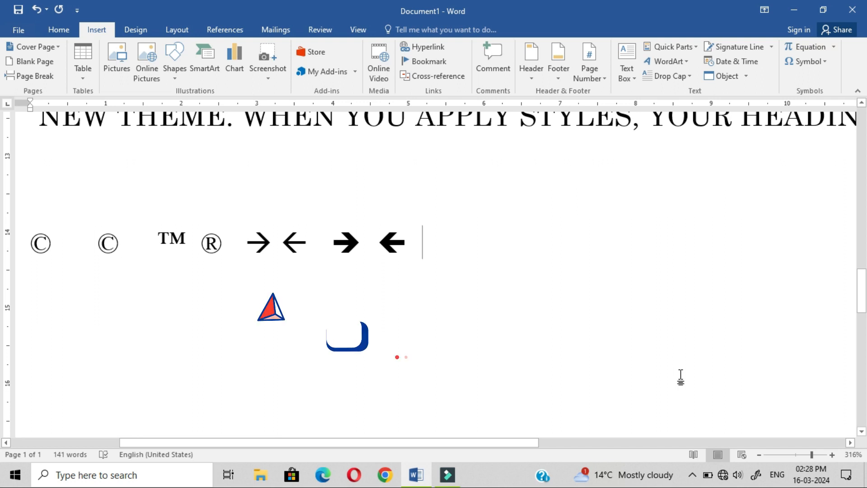
pyautogui.write('<')
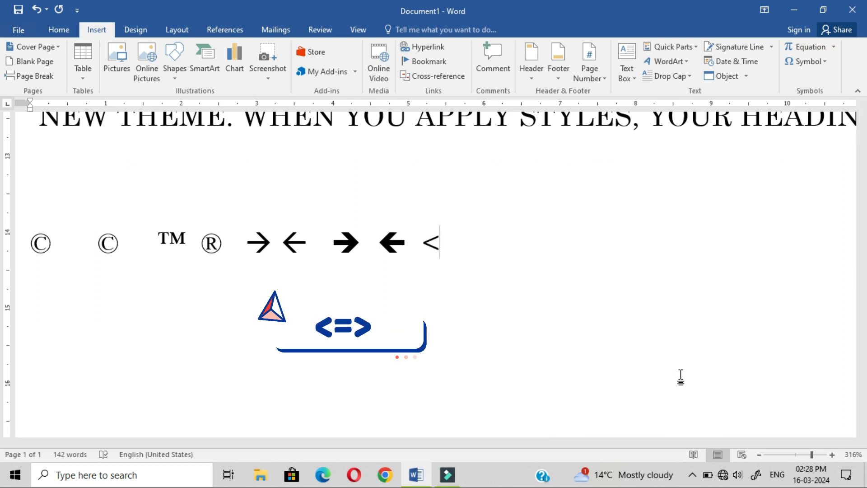
pyautogui.write('=>')
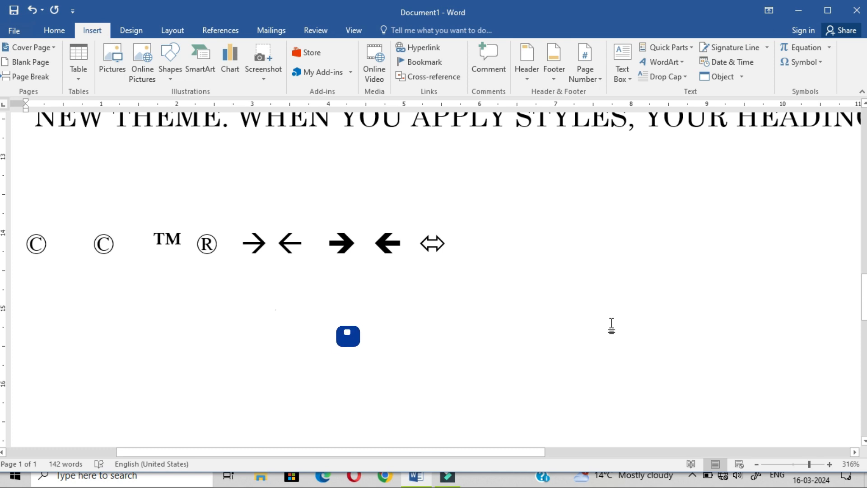
# Add smiling, frowning and neutral faces using the shorthands :), :( and :|, and select the whole symbol row
pyautogui.write(':')
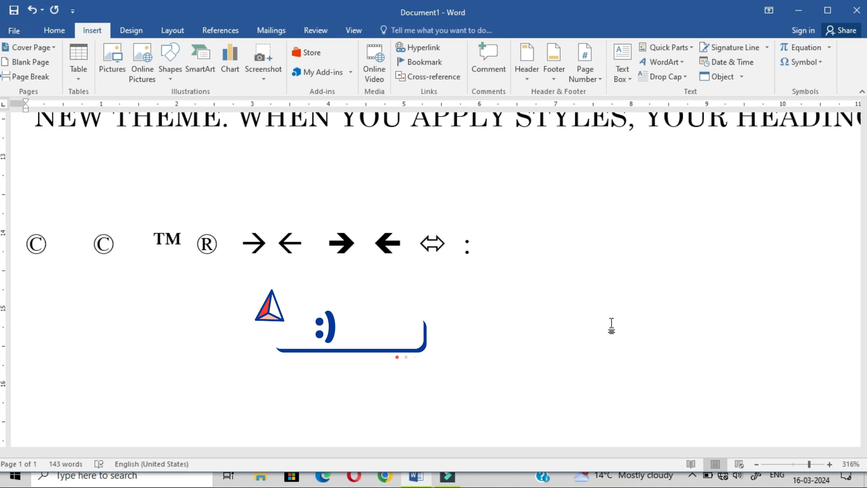
pyautogui.write(') ')
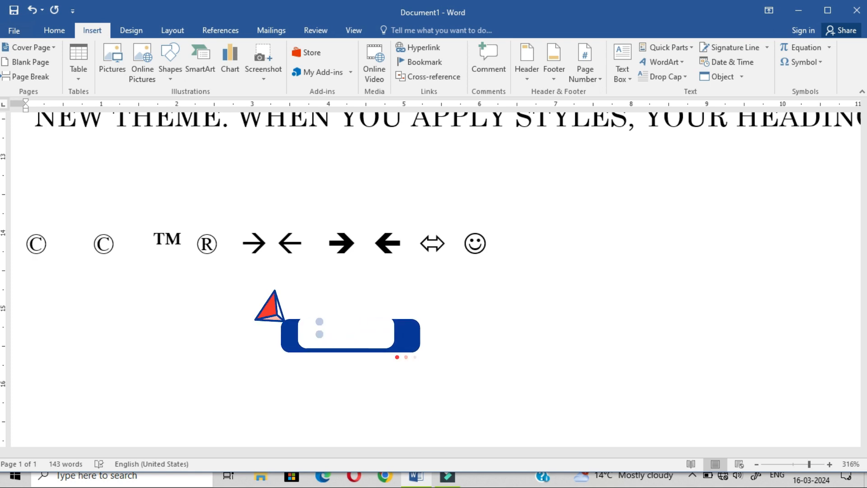
pyautogui.write(' :(')
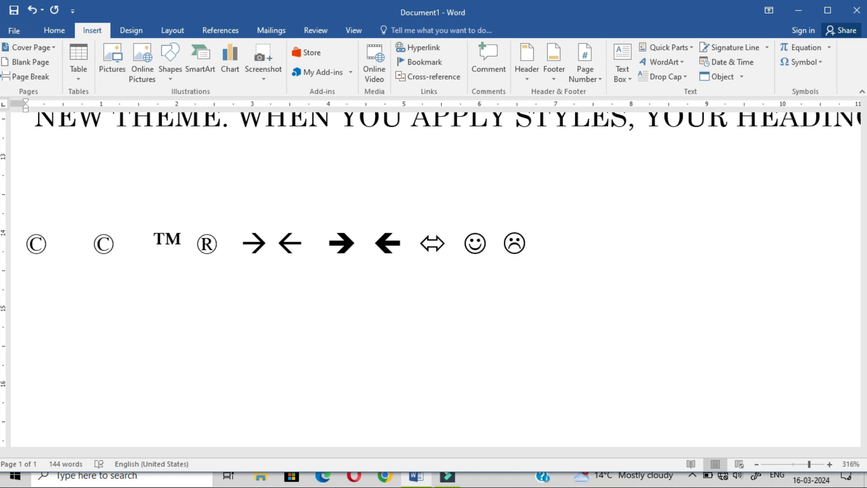
pyautogui.write('  :')
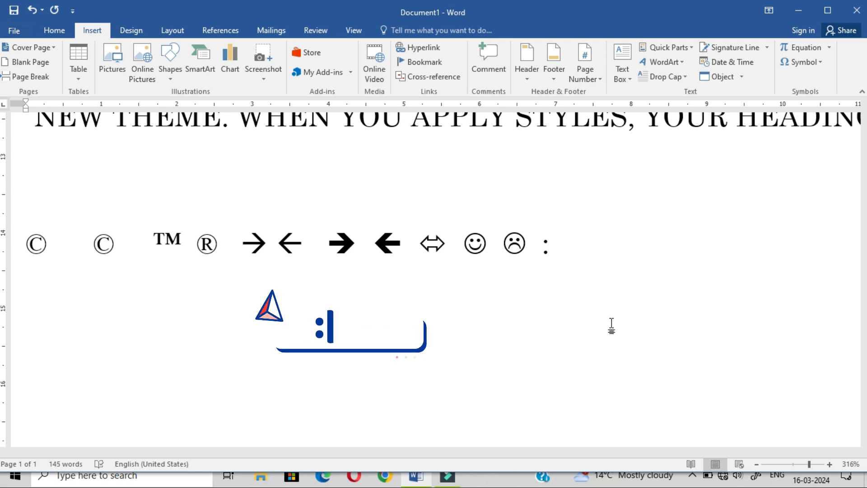
pyautogui.write('|')
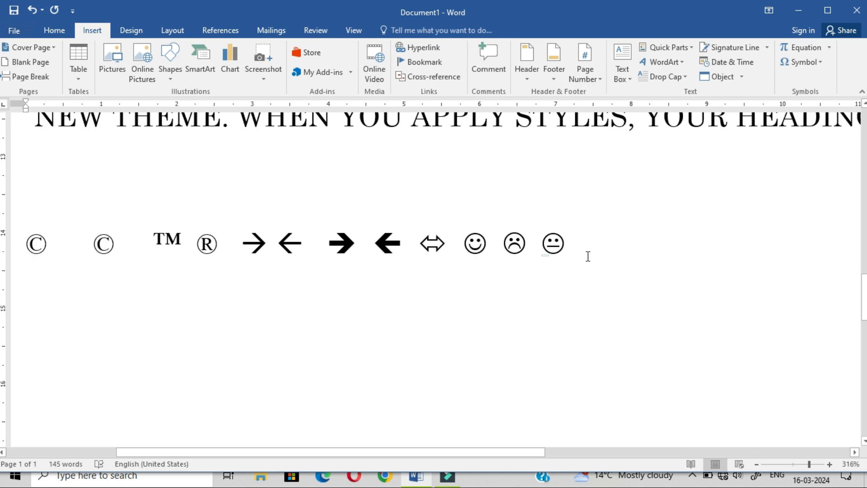
pyautogui.moveTo(611, 247); pyautogui.dragTo(6, 238)
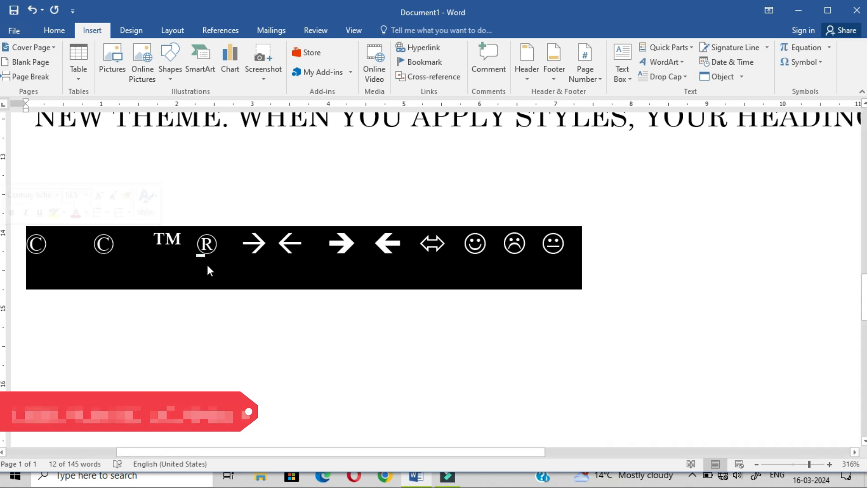